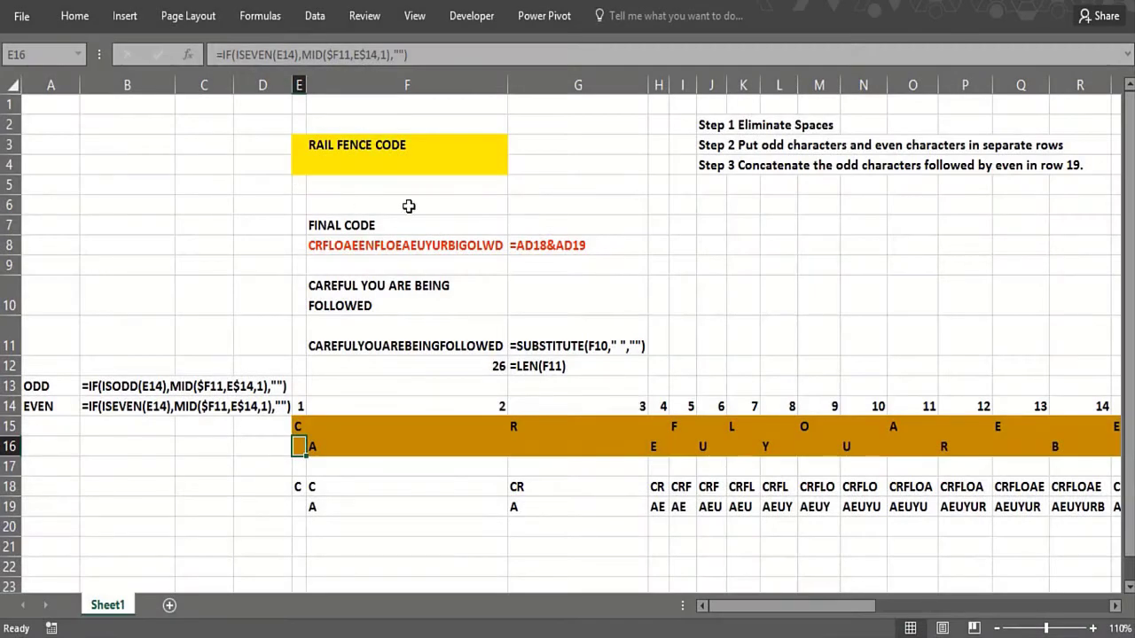
click(538, 193)
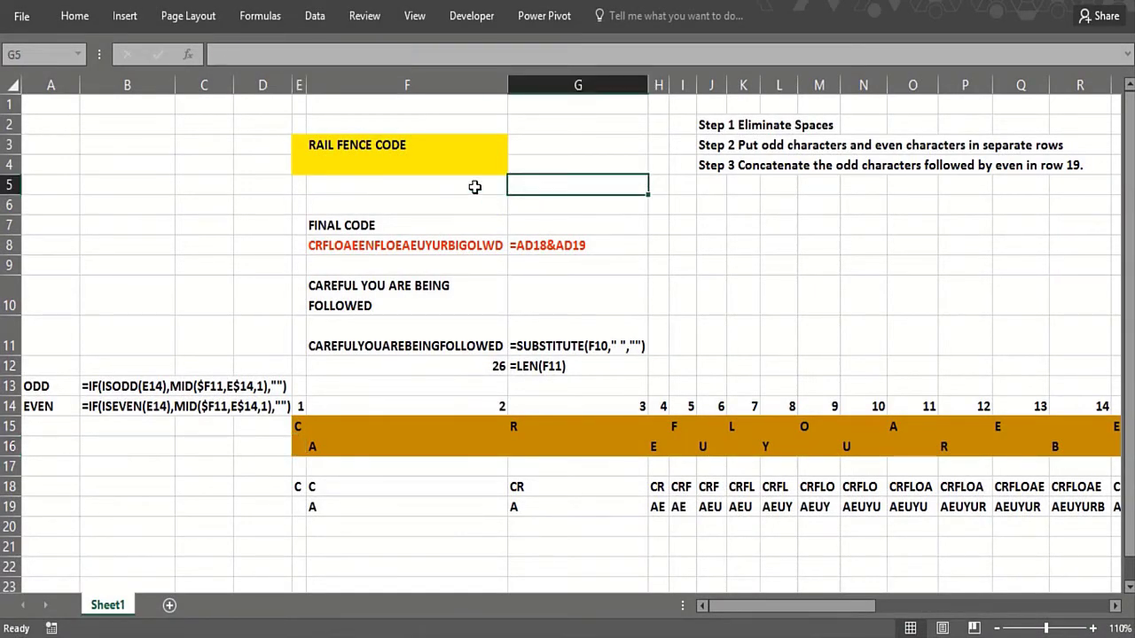
click(455, 186)
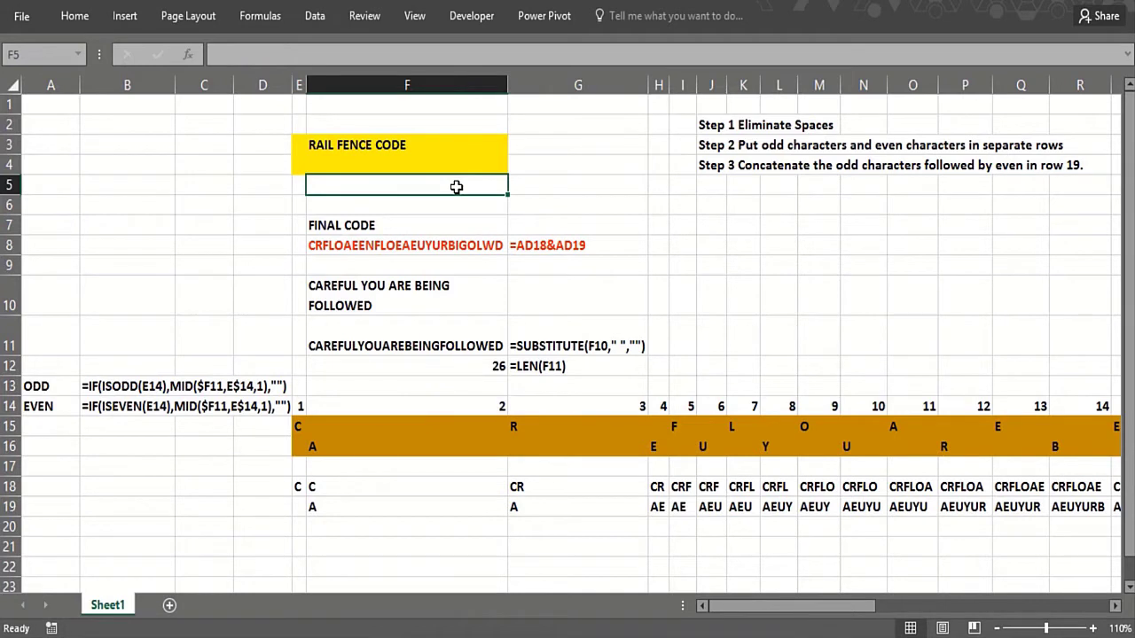
click(562, 186)
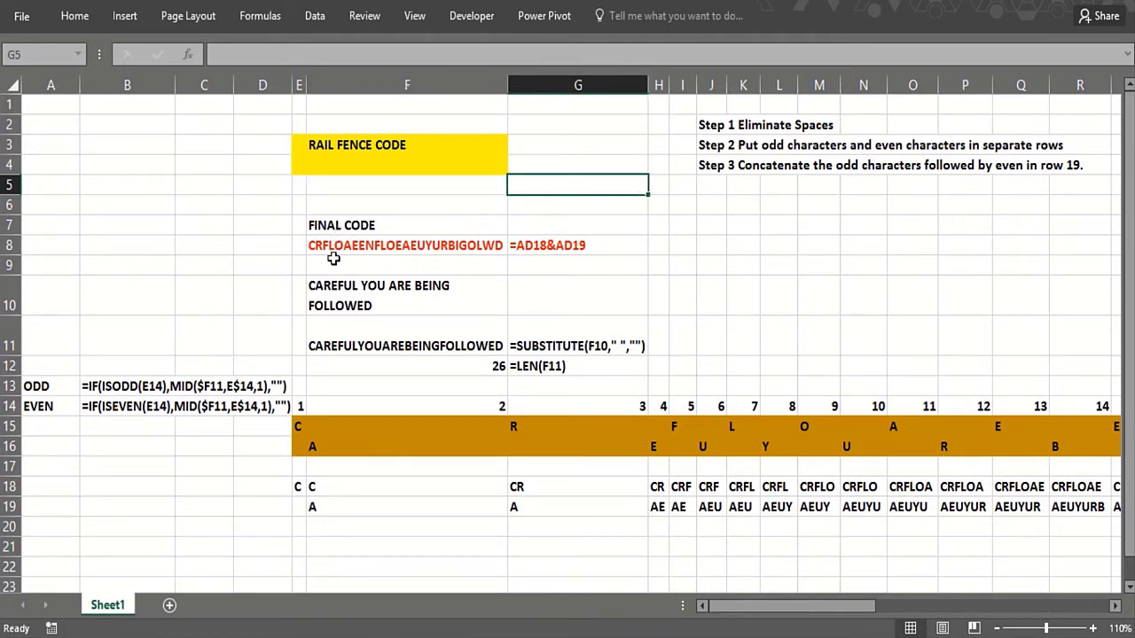
- Examine the message in F10, the space-removing formula in F11, the length formula in F12 and the odd-character formulas in row 15
click(335, 291)
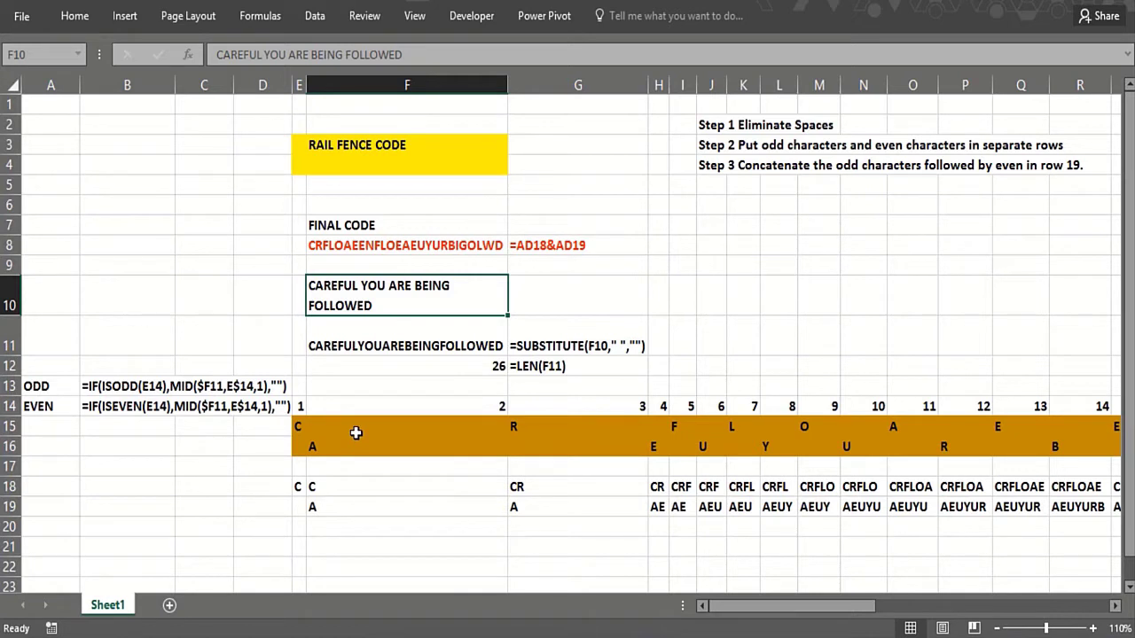
click(367, 366)
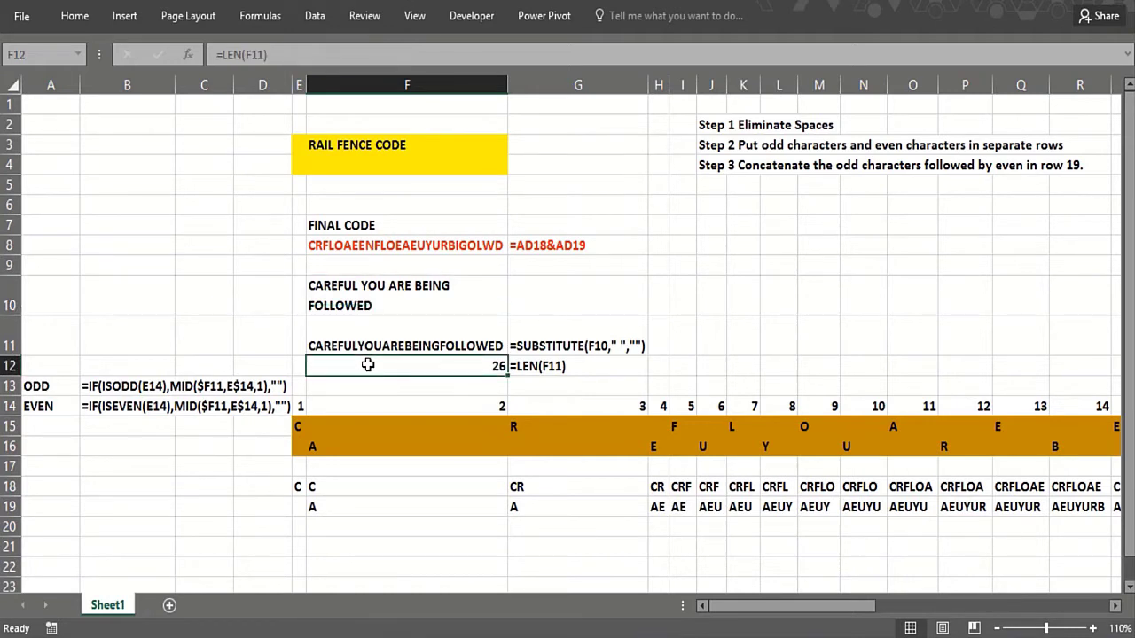
click(298, 427)
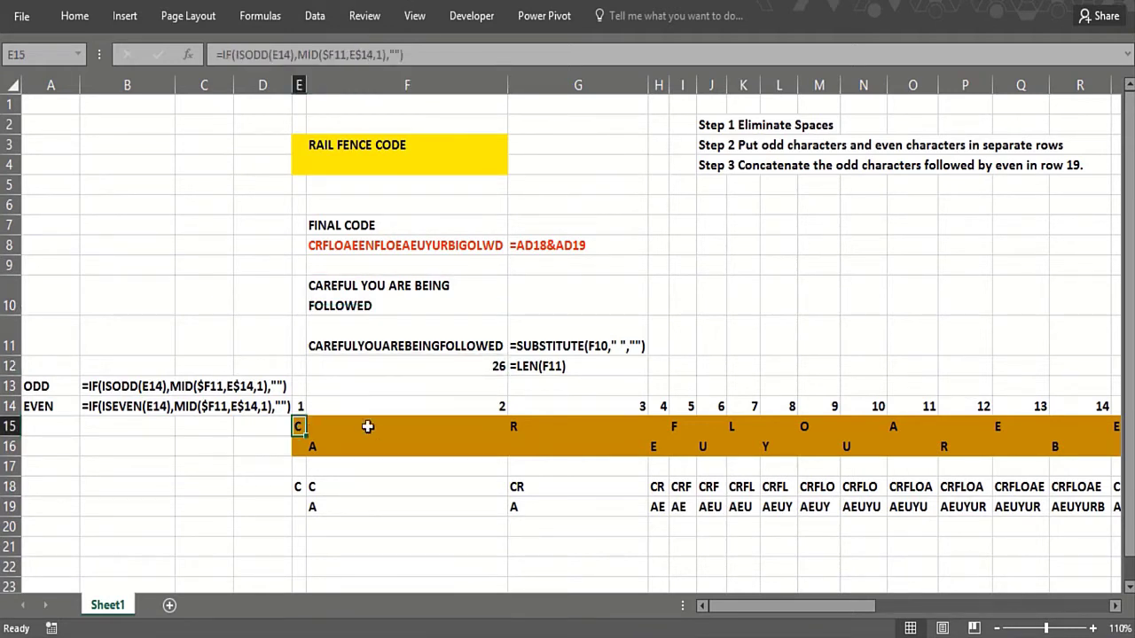
click(567, 434)
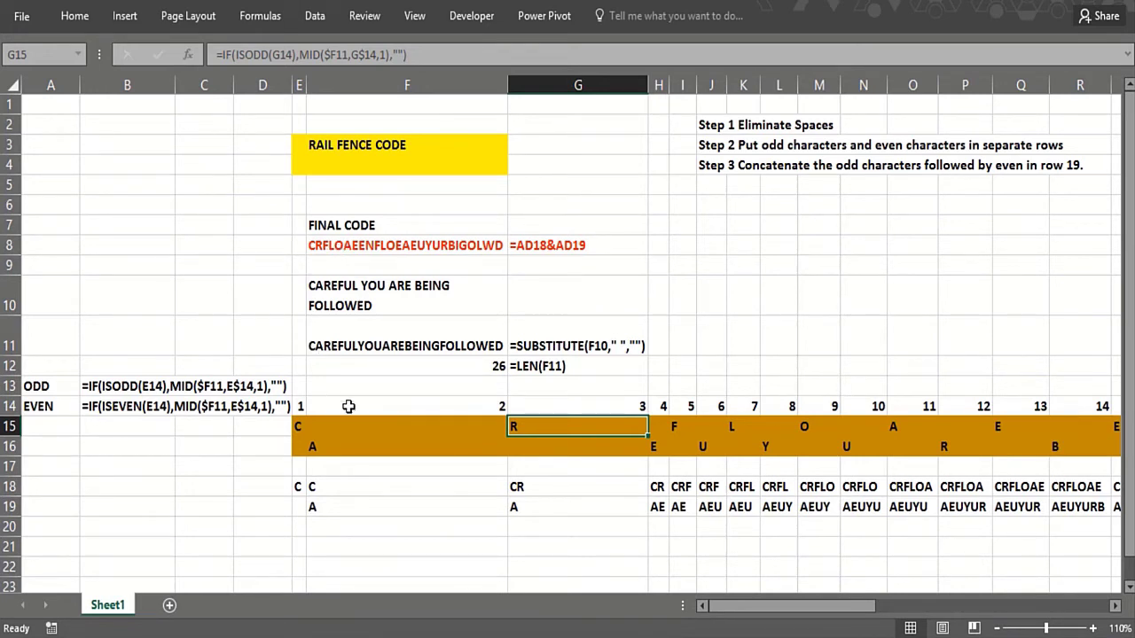
click(355, 295)
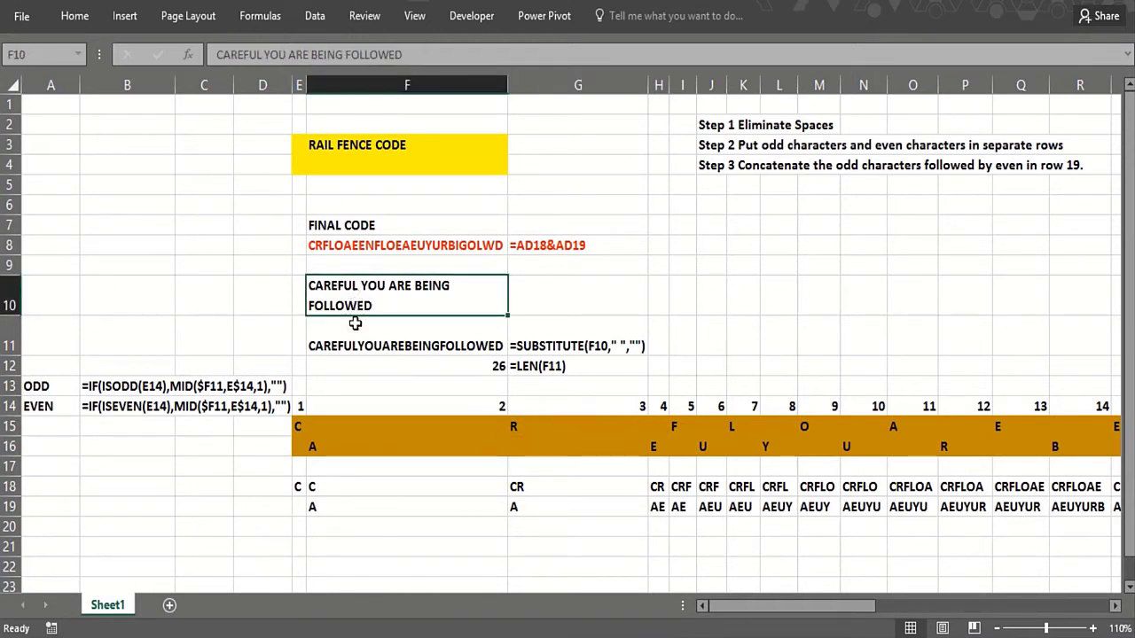
click(417, 346)
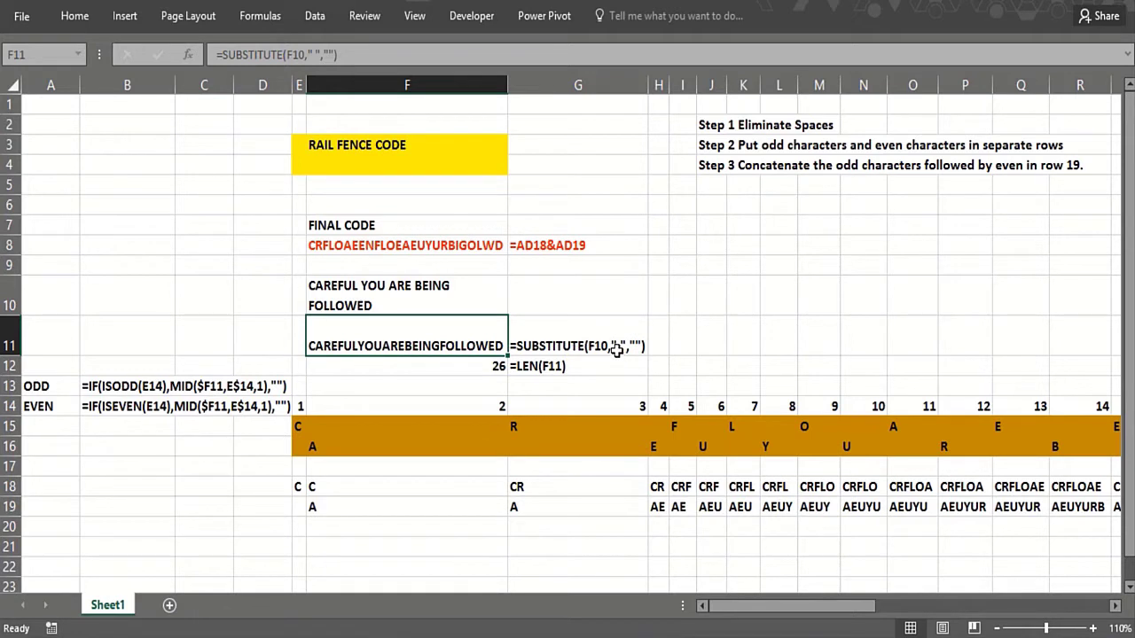
click(479, 363)
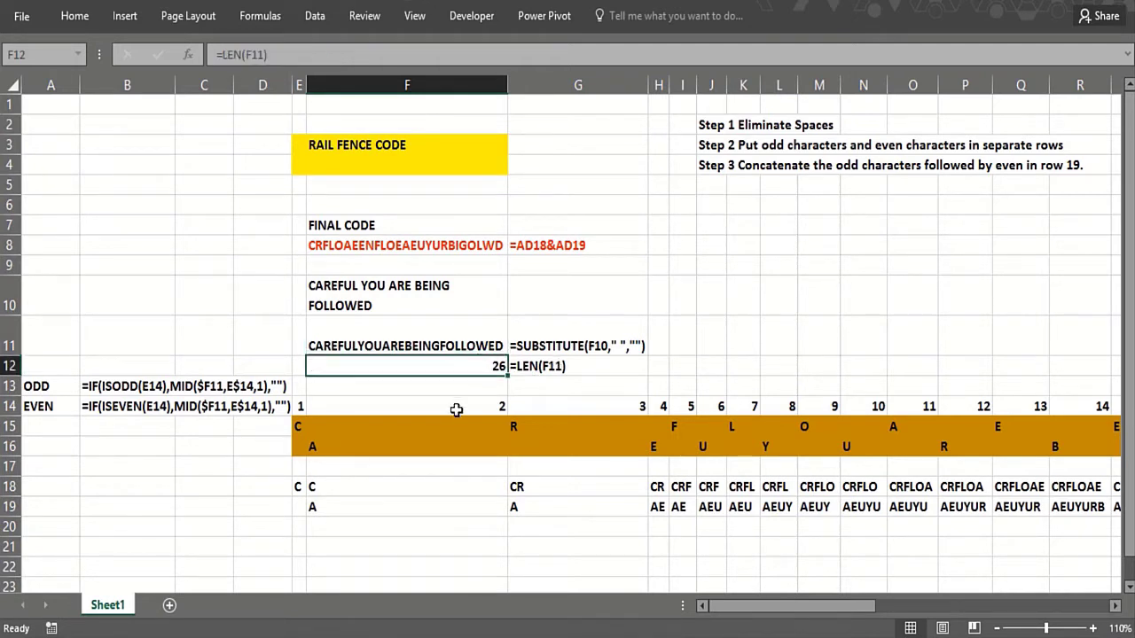
- Examine the character position numbers along row 14, from E14 to the last numbered column and back to the EVEN label
click(303, 406)
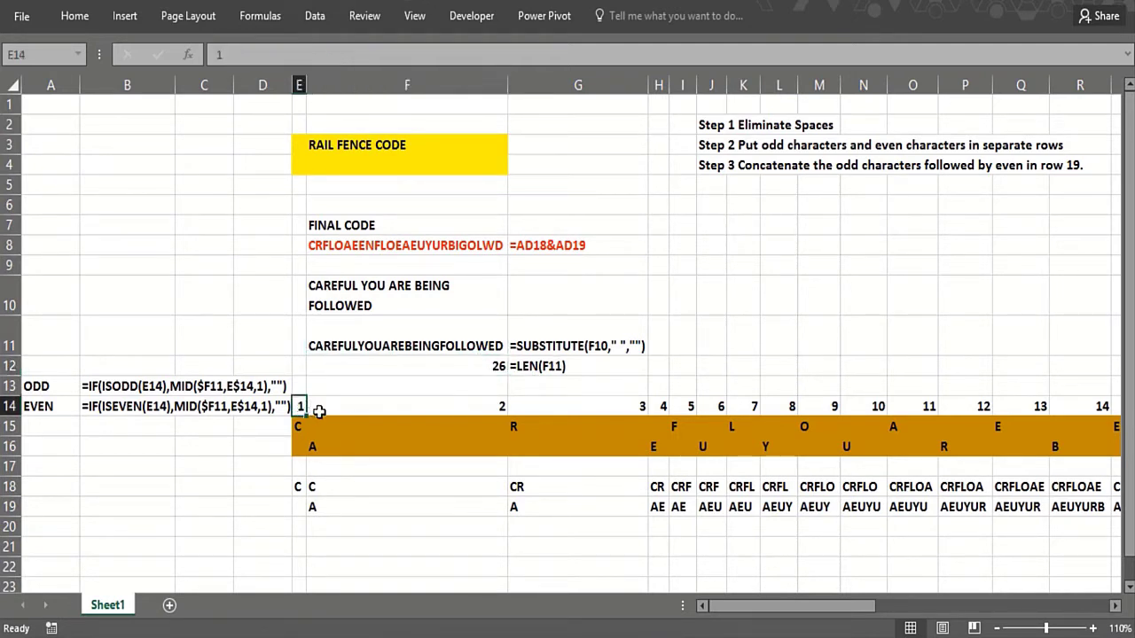
key(Right)
key(Right)
key(Right)
key(Right)
key(Right)
key(Right)
key(Right)
key(Right)
key(Right)
key(Right)
key(Right)
key(Right)
key(Right)
key(Right)
key(Right)
key(Right)
key(Right)
key(Right)
key(Right)
key(Right)
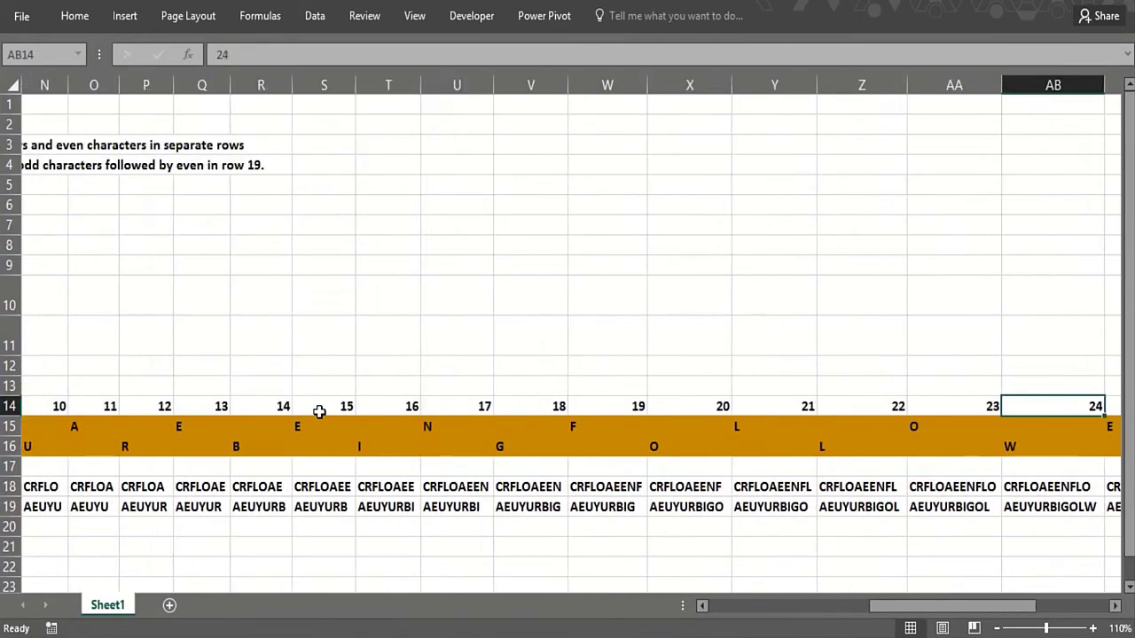
key(Right)
key(Right)
key(Right)
key(Left)
key(Left)
key(Left)
key(Left)
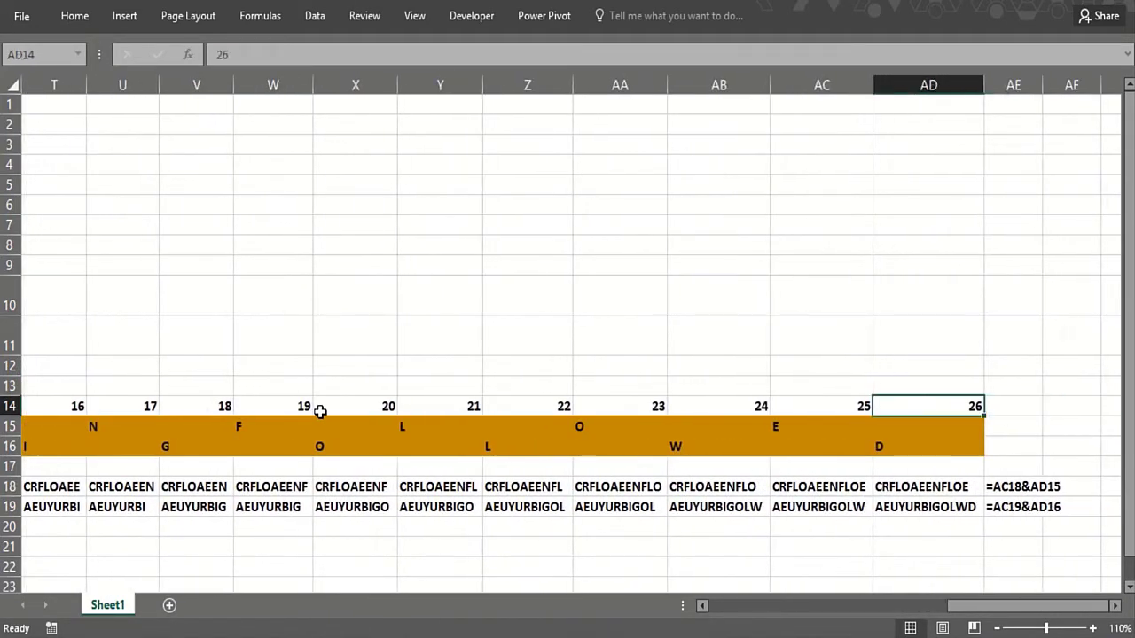
key(Left)
key(Left)
key(Left)
key(Left)
key(Left)
key(Left)
key(Left)
key(Left)
key(Left)
key(Left)
key(Left)
key(Left)
key(Left)
key(Left)
key(Left)
key(Left)
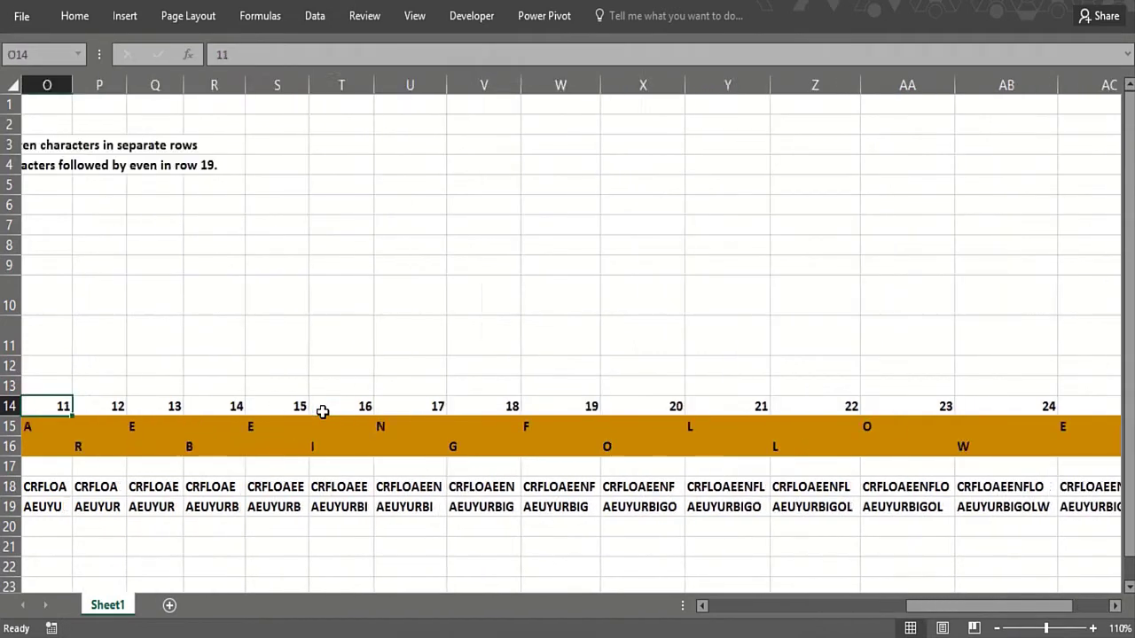
key(Left)
key(Left)
key(Left)
key(Left)
key(Left)
key(Left)
key(Left)
key(Left)
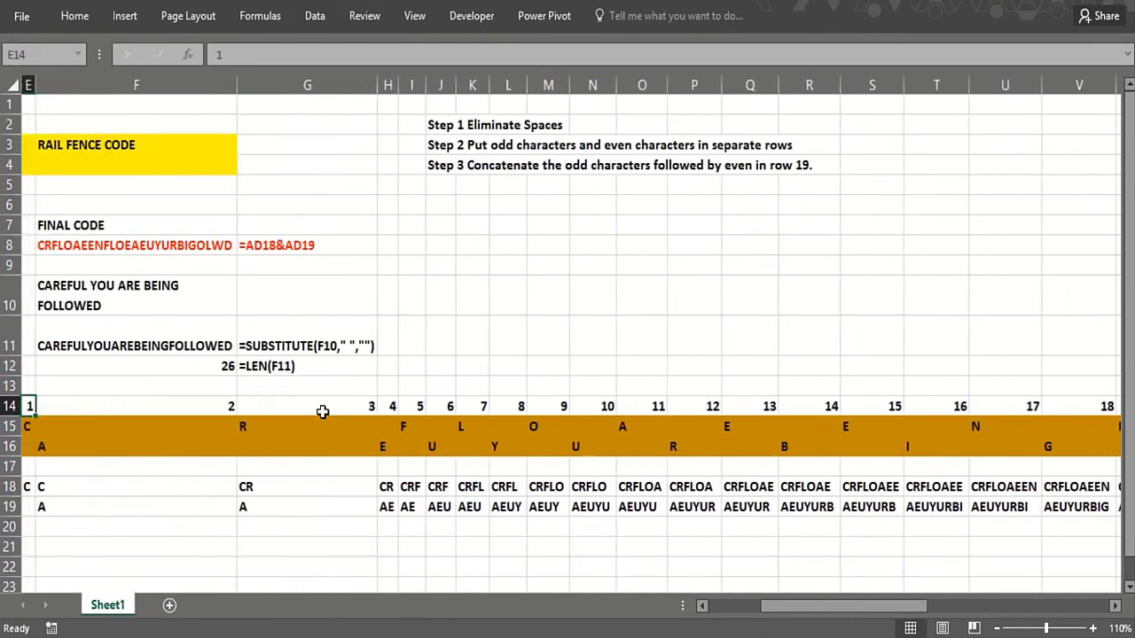
key(Left)
key(Left)
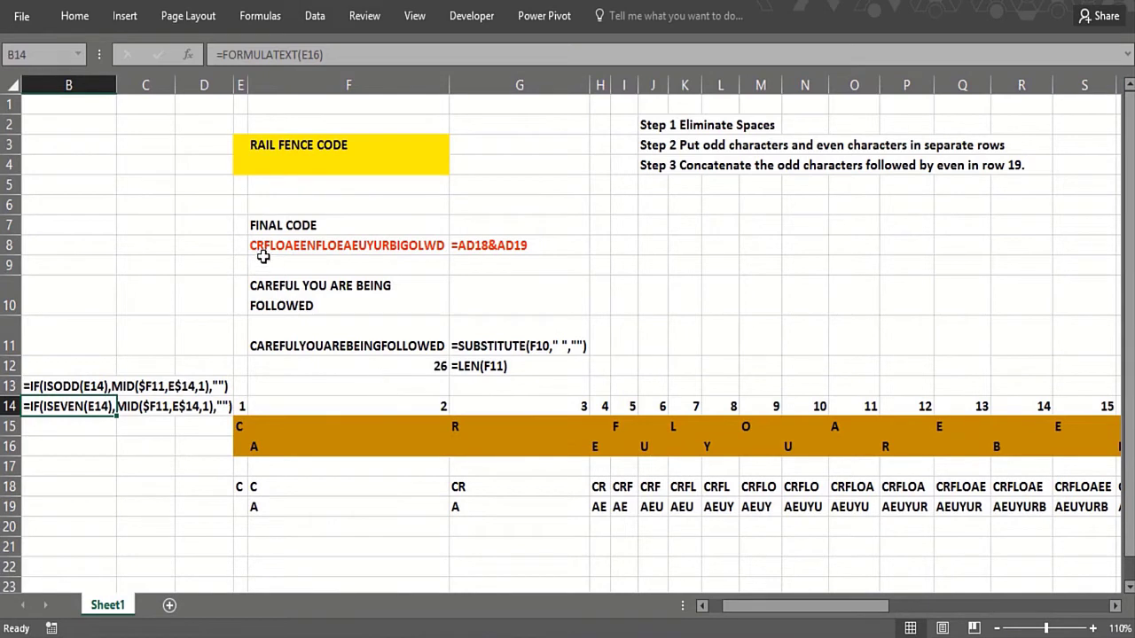
key(Left)
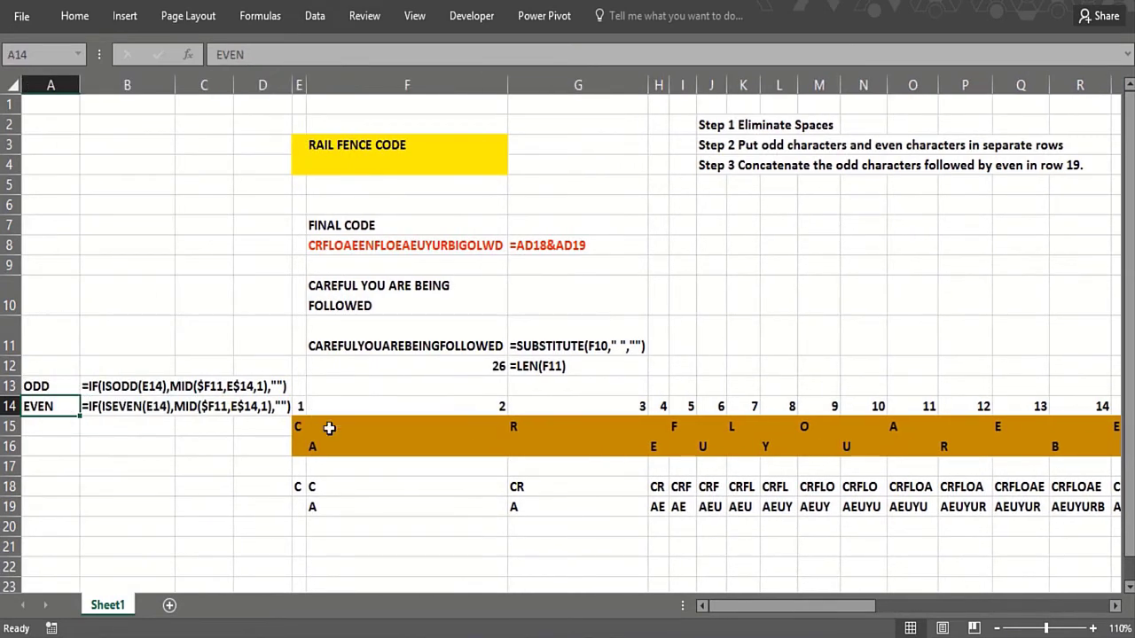
- Test the ISODD function on the number 3 in cell B7 and on 4 in cell B8
click(328, 428)
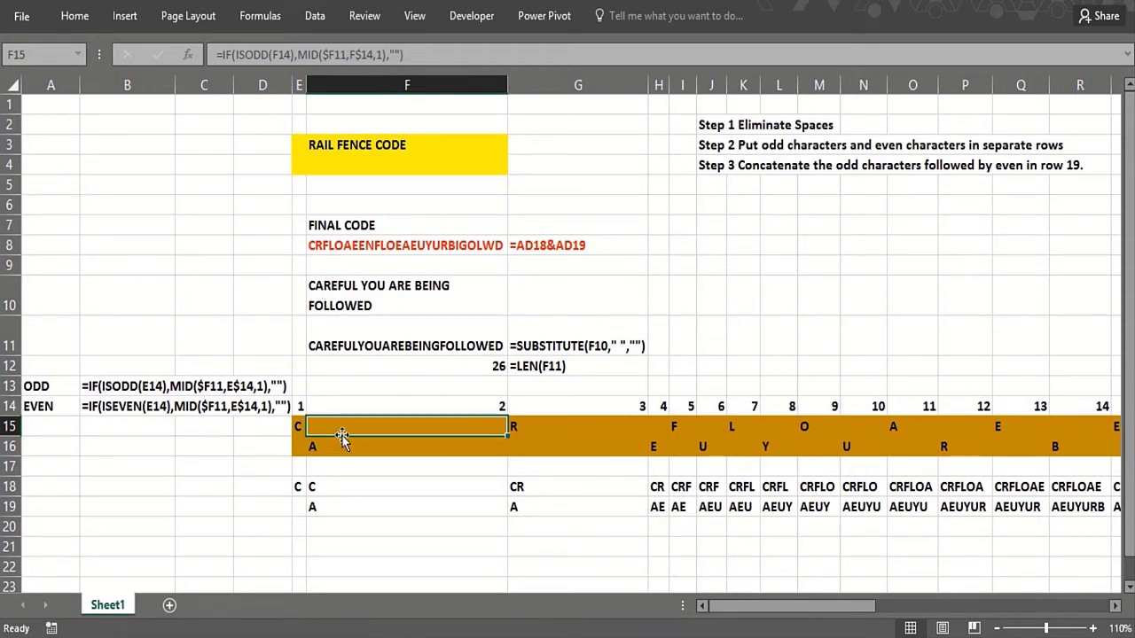
click(198, 382)
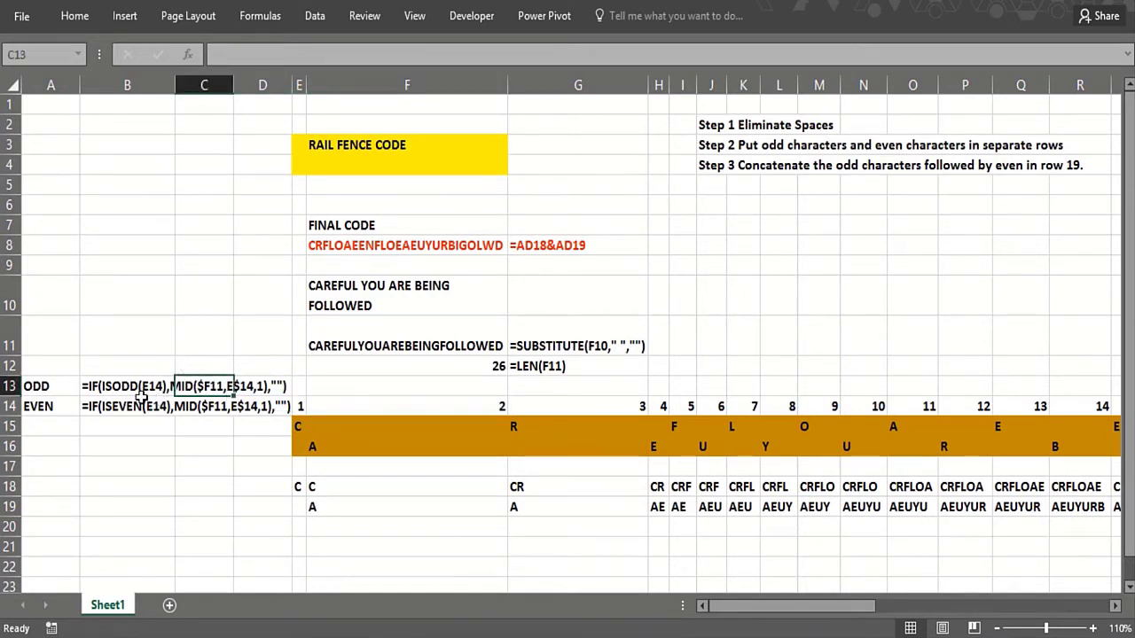
click(107, 227)
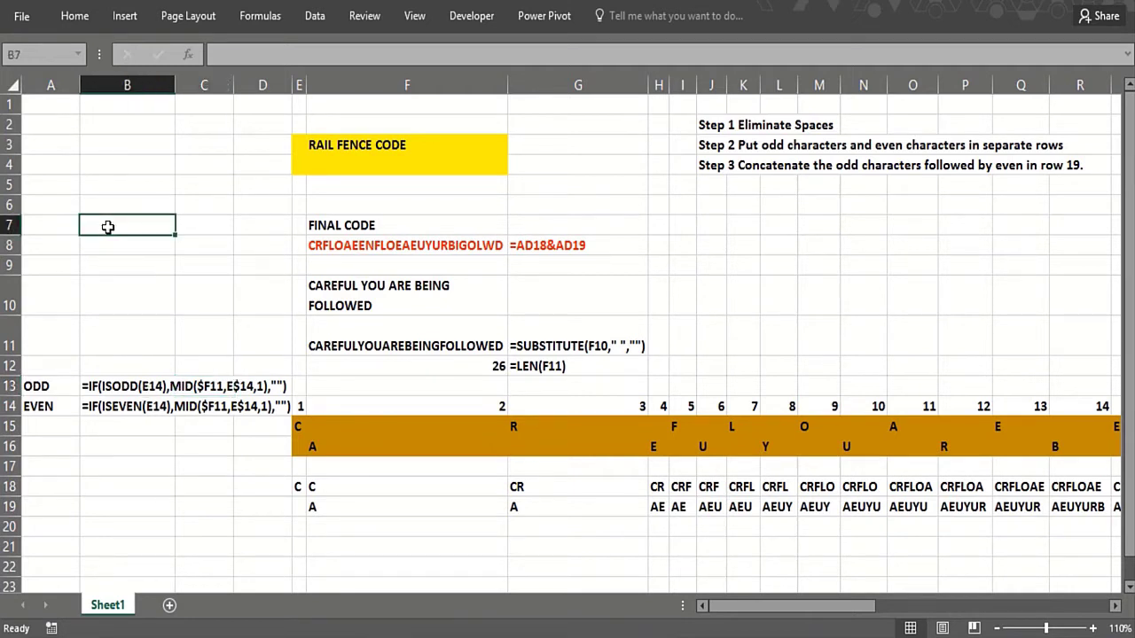
text(=isodd(3)
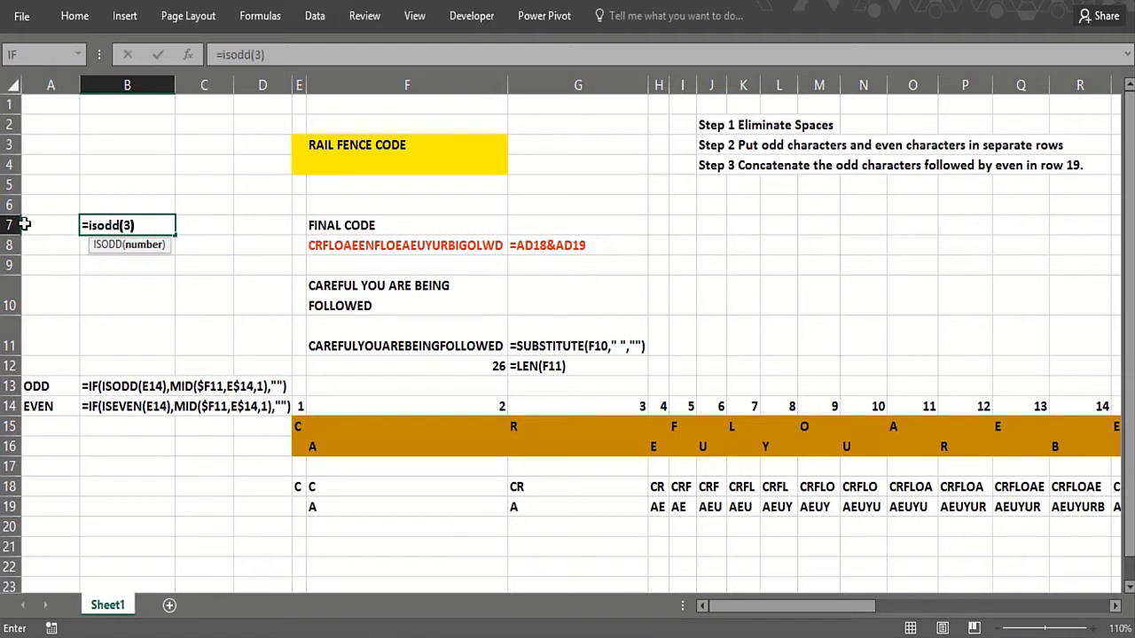
key(Return)
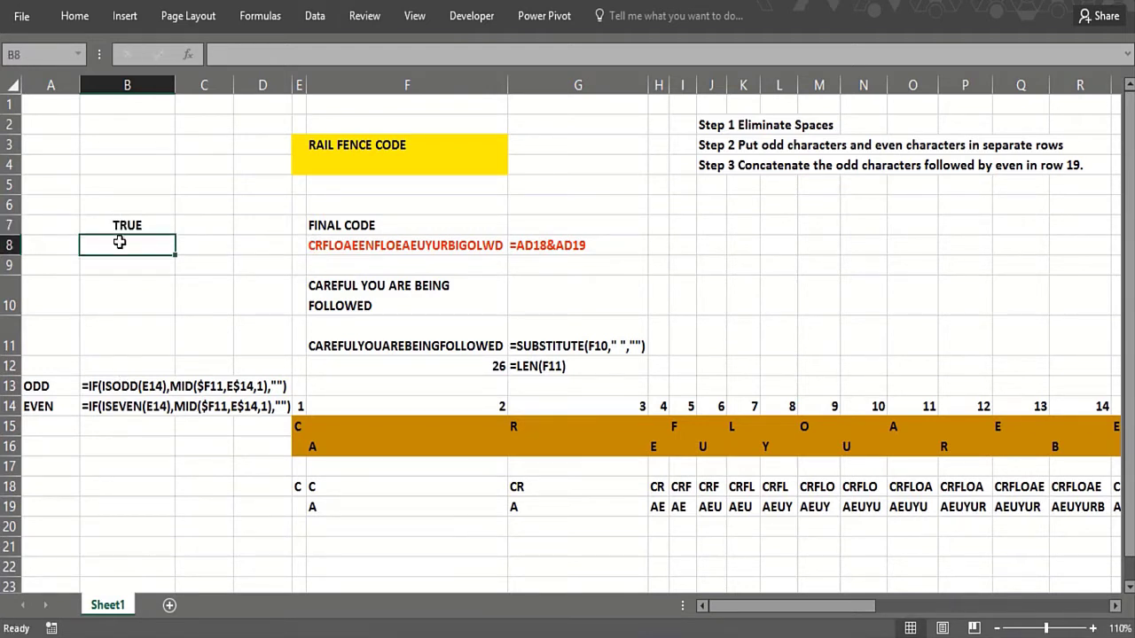
text(=iso)
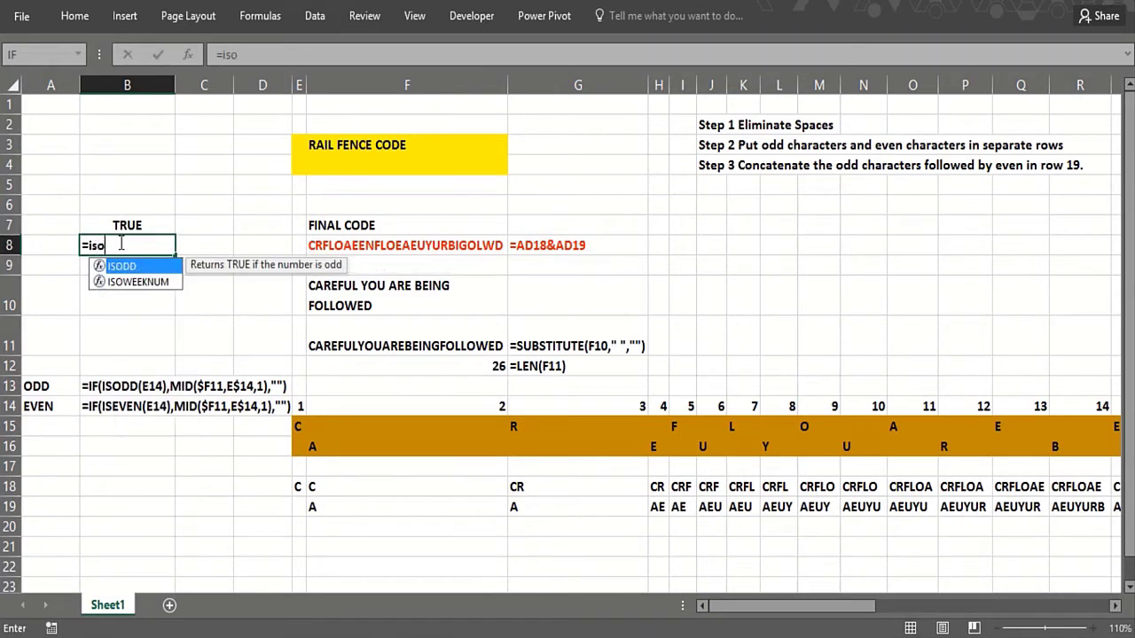
text(dd(4))
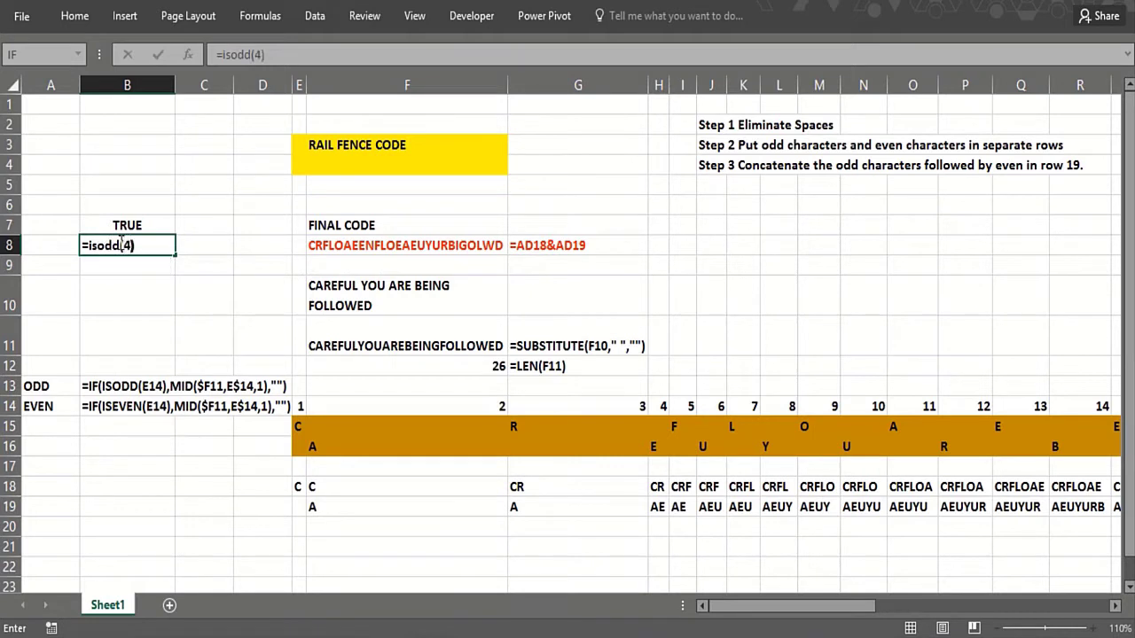
key(Return)
click(123, 246)
- Test the ISEVEN function on the number 2 in cell B5 and on 3 in cell B6
click(127, 199)
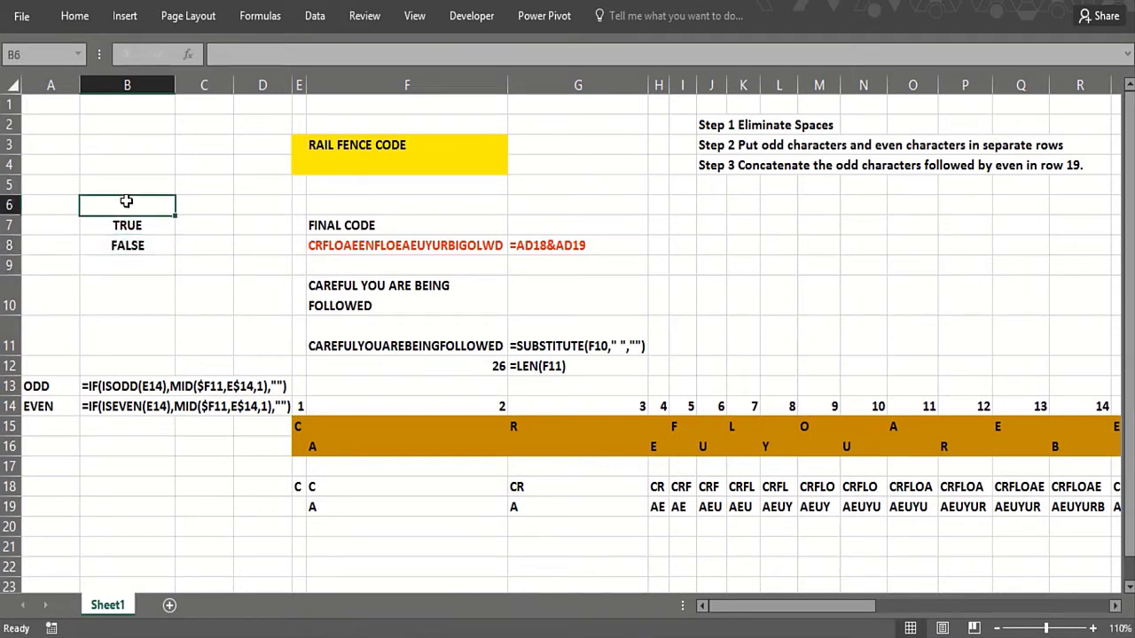
click(223, 222)
click(146, 185)
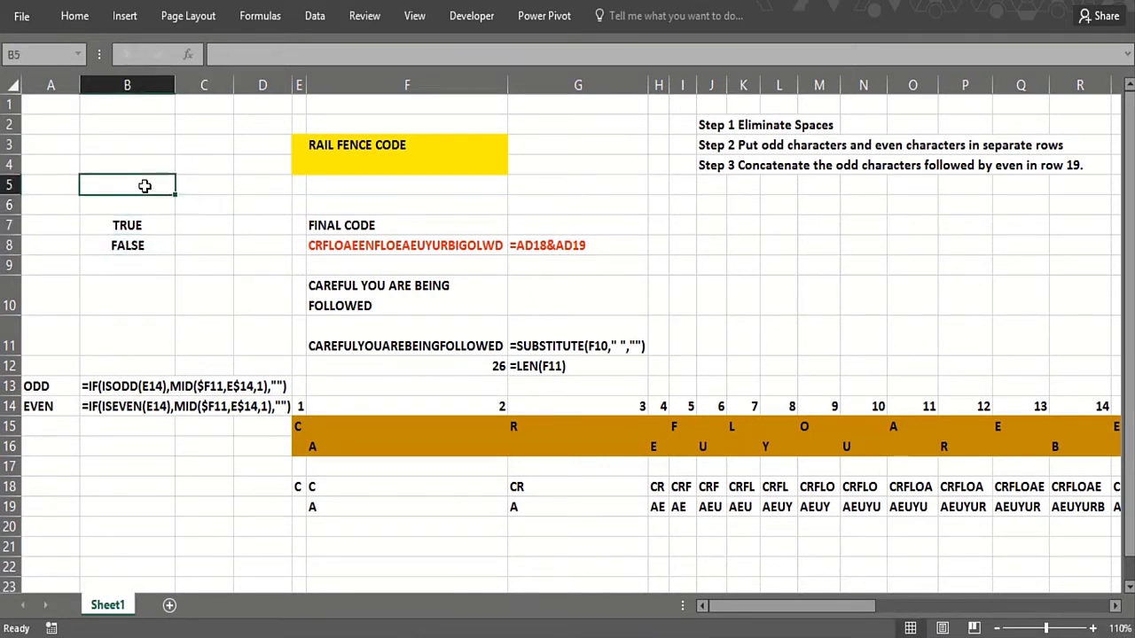
text(=iseven)
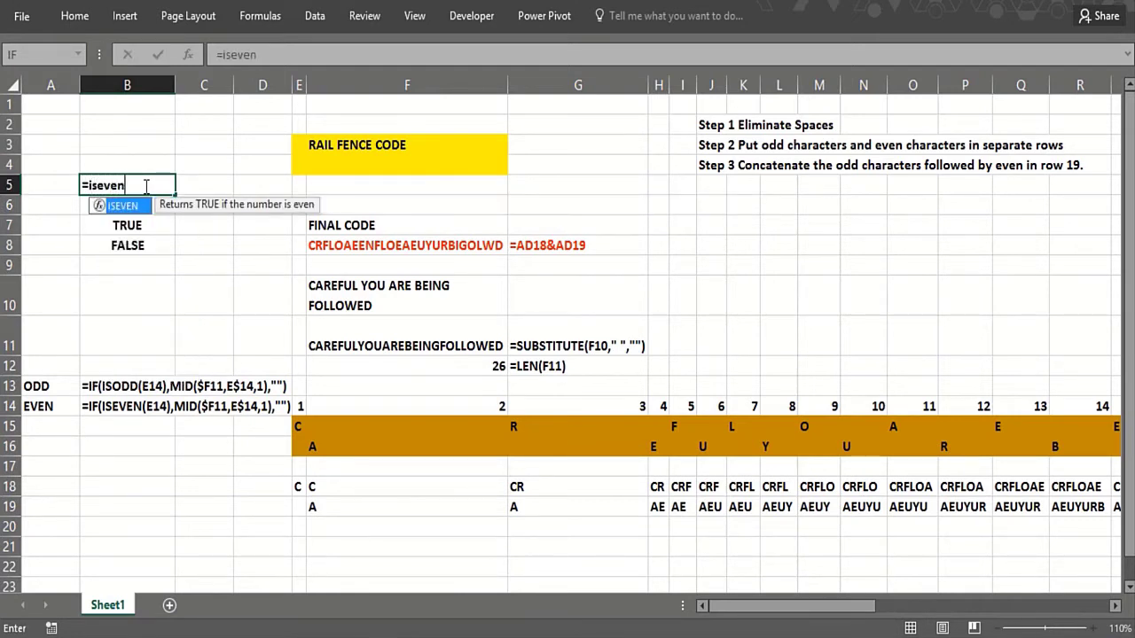
text(9)
key(BackSpace)
text((2)
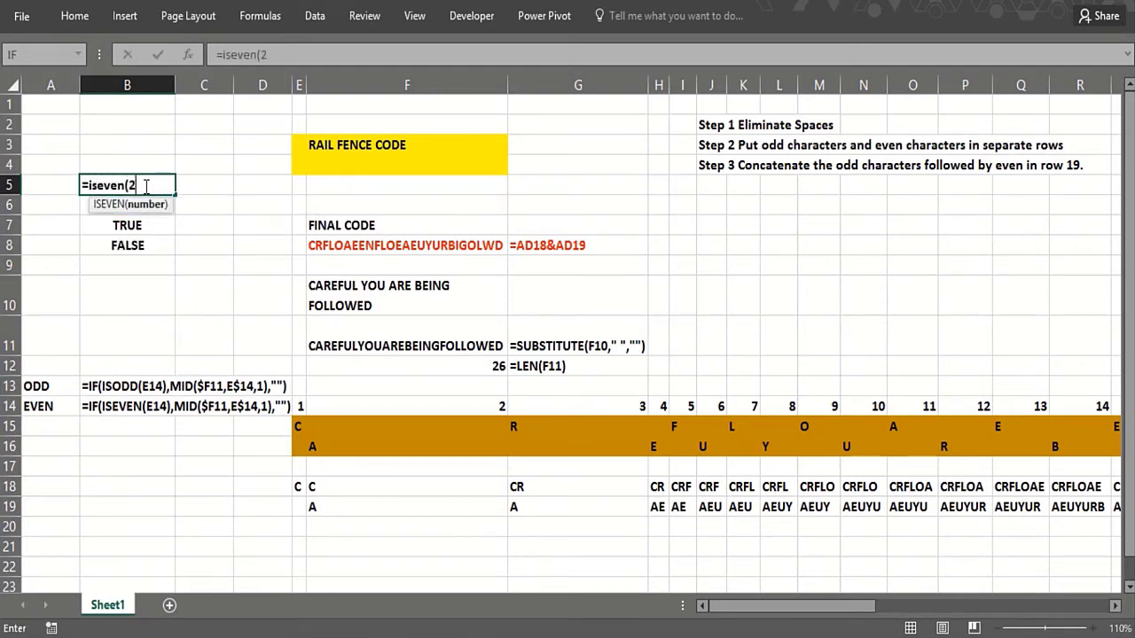
key(Return)
text(=iseven(3)
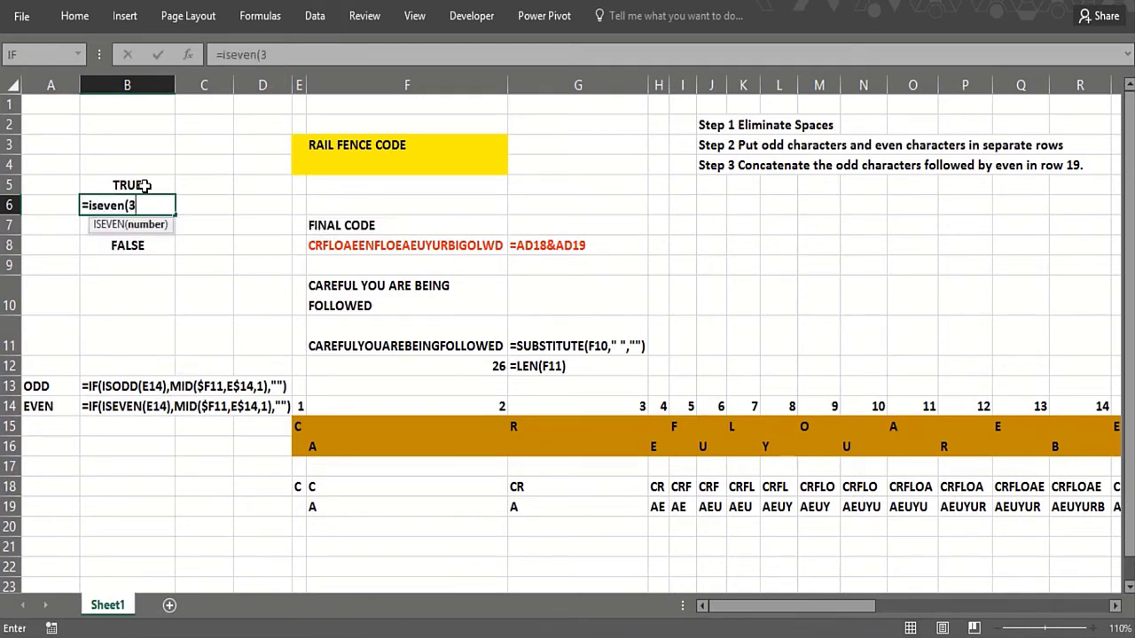
key(Return)
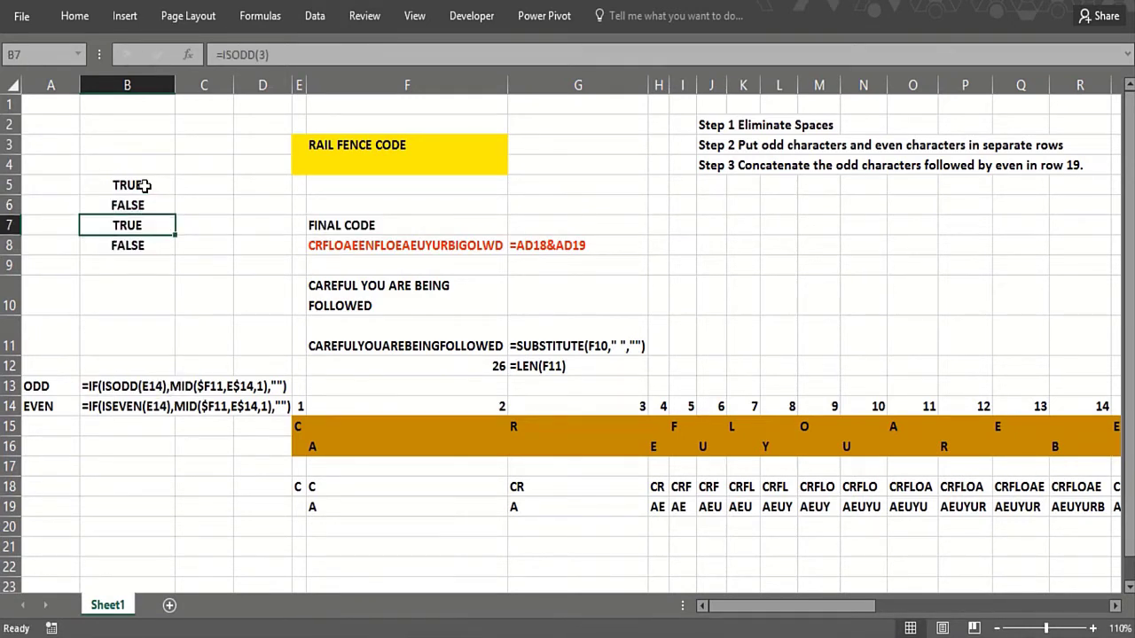
- Examine the odd-character formulas in E15, F15 and G15, including the cells they reference
click(298, 429)
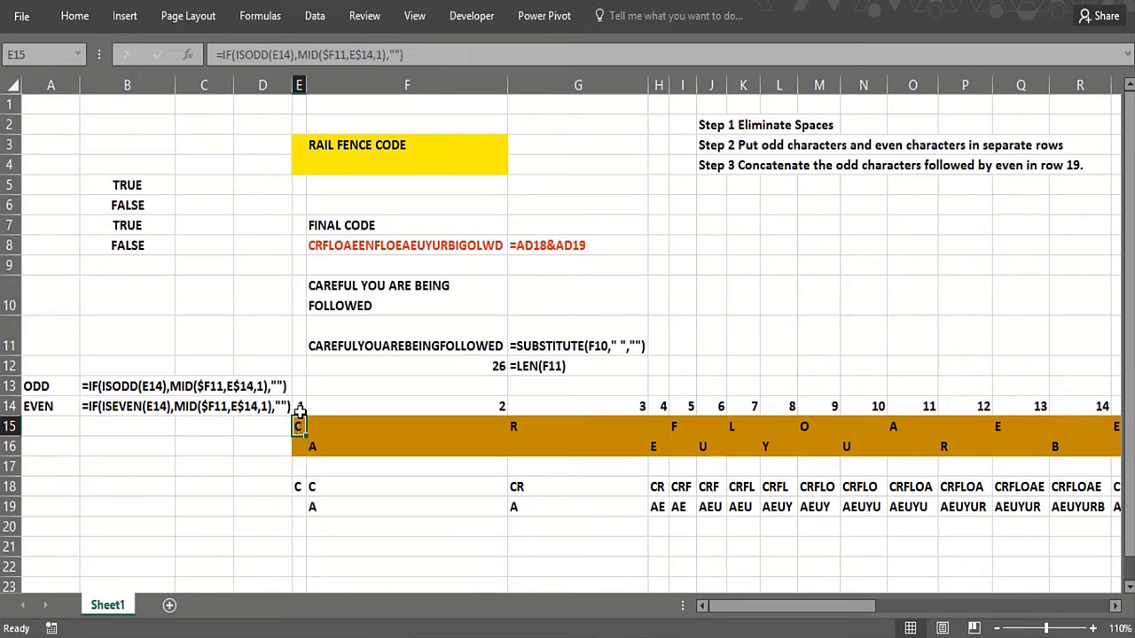
click(379, 429)
double_click(379, 429)
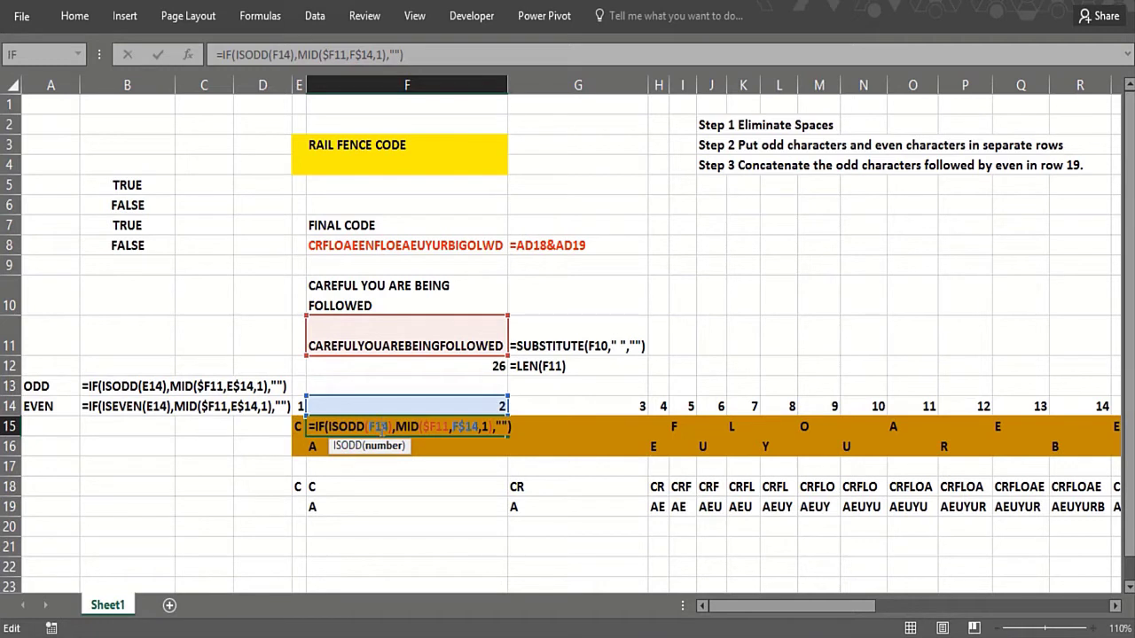
key(Return)
click(565, 432)
double_click(565, 433)
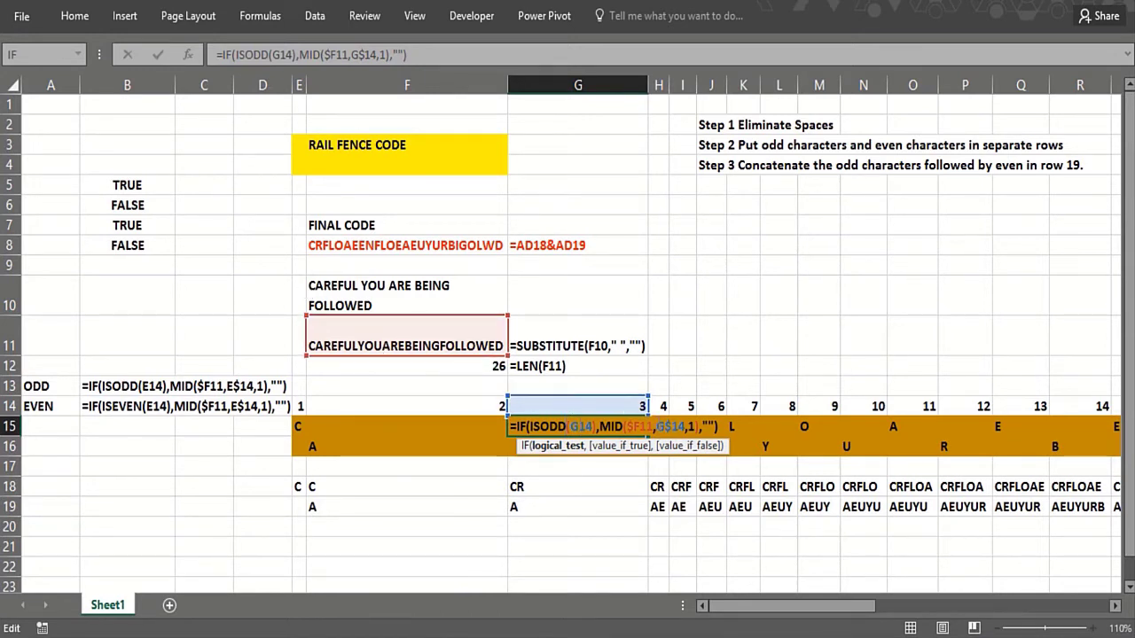
key(Return)
- Examine the ISEVEN and MID formulas for the even characters in E16, F16 and H16
click(410, 441)
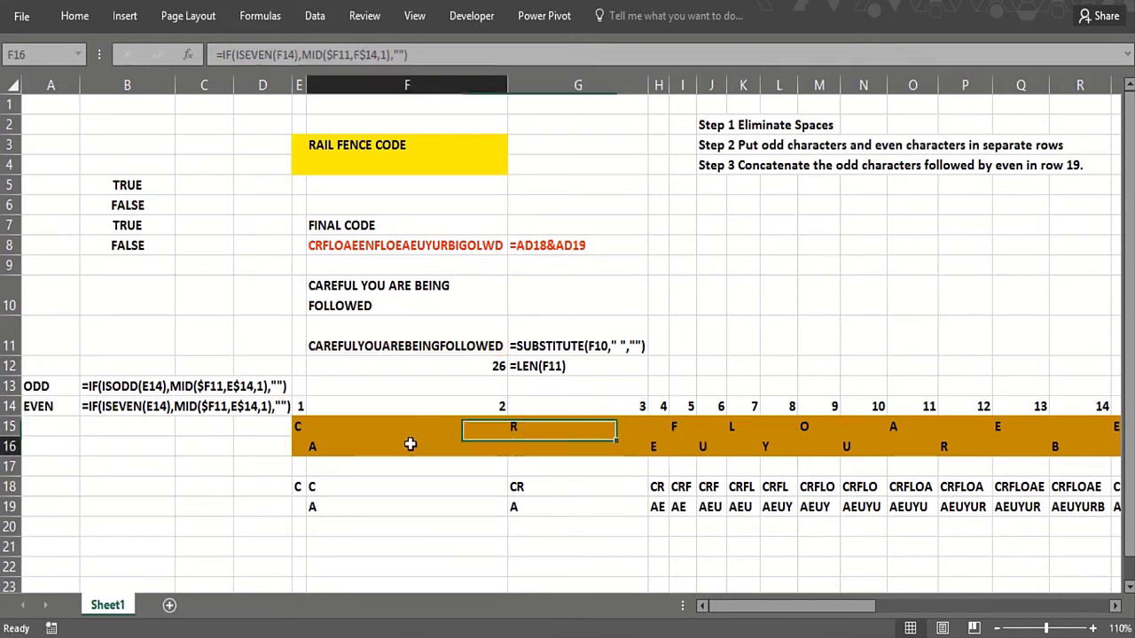
double_click(298, 447)
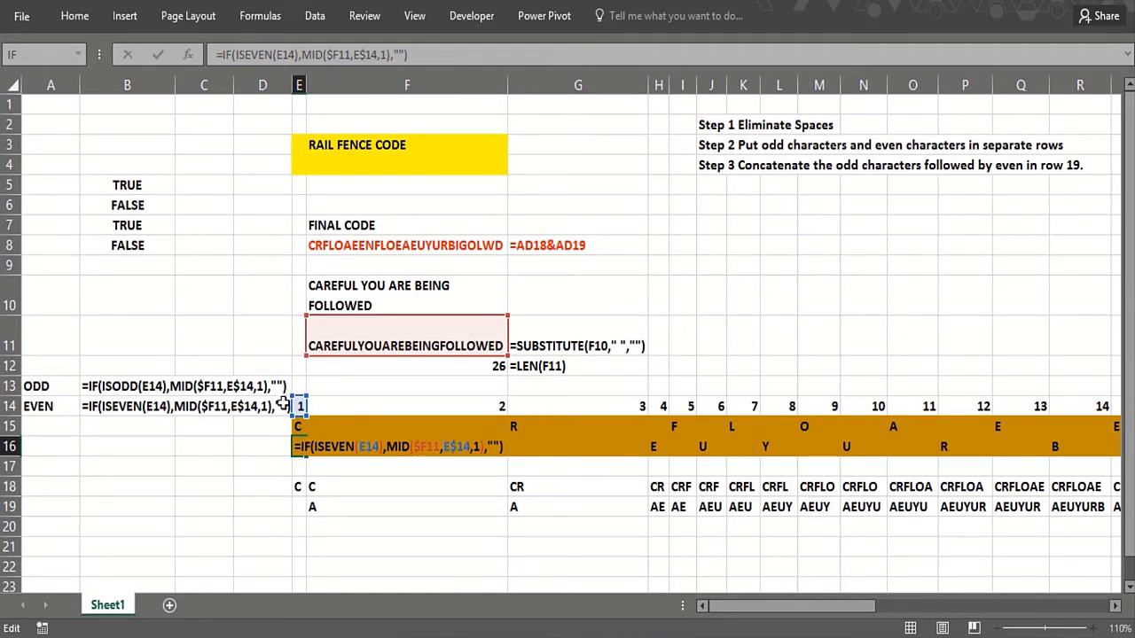
key(Return)
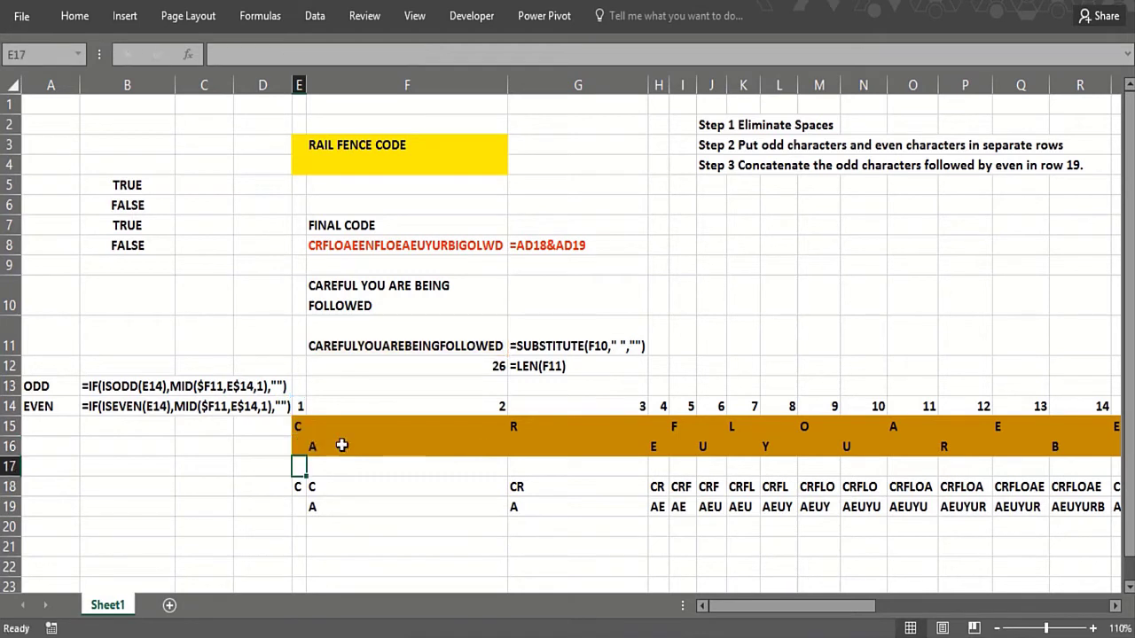
click(403, 445)
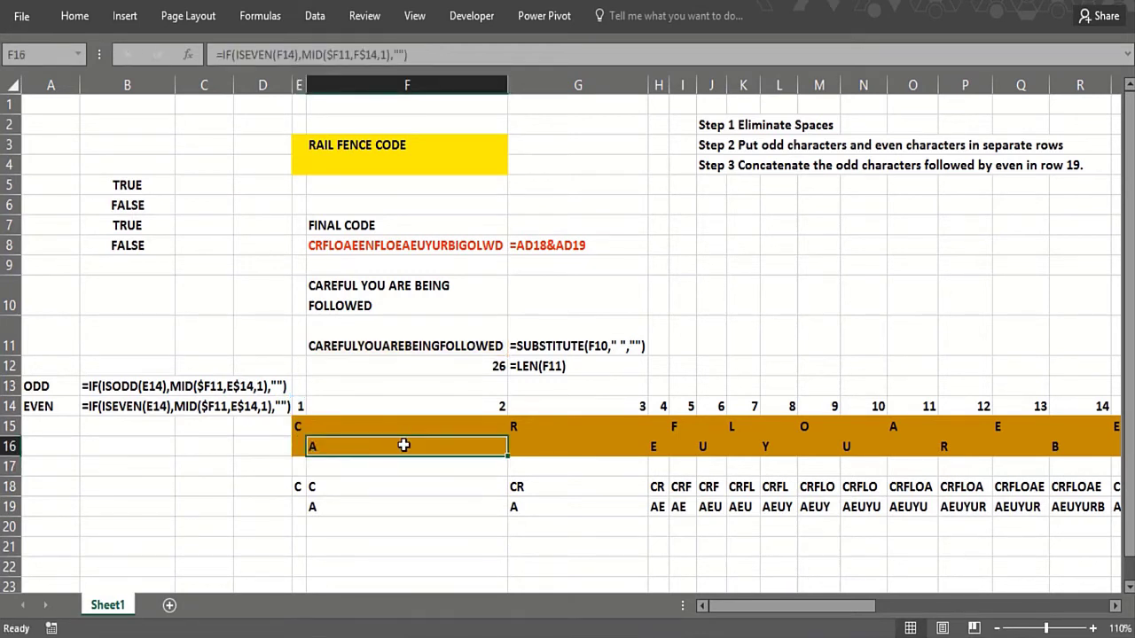
double_click(449, 445)
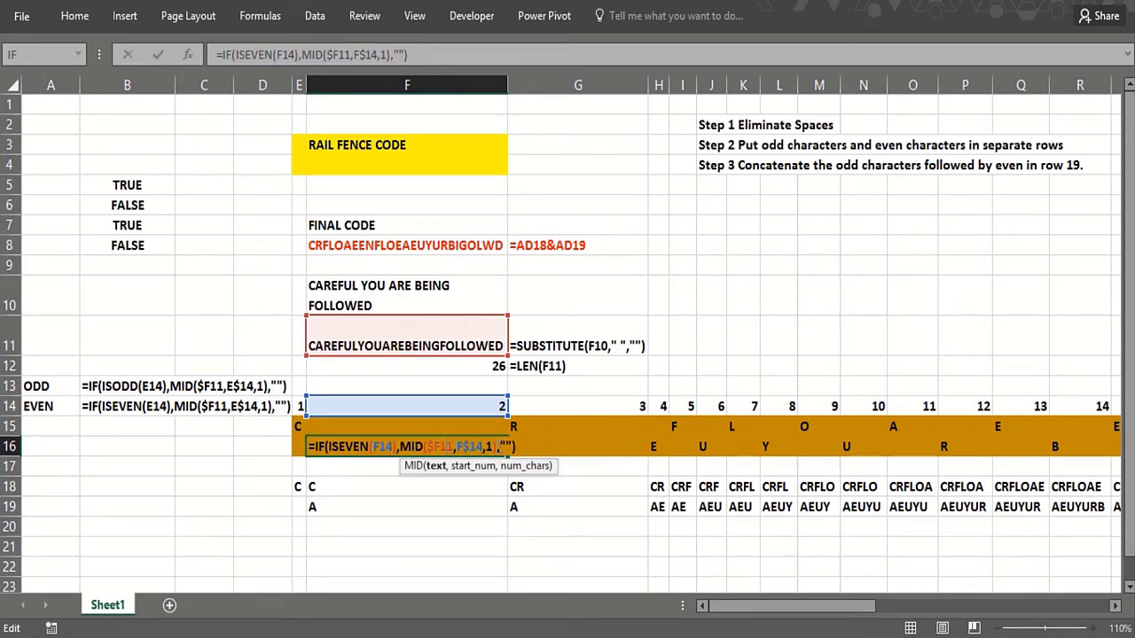
key(Return)
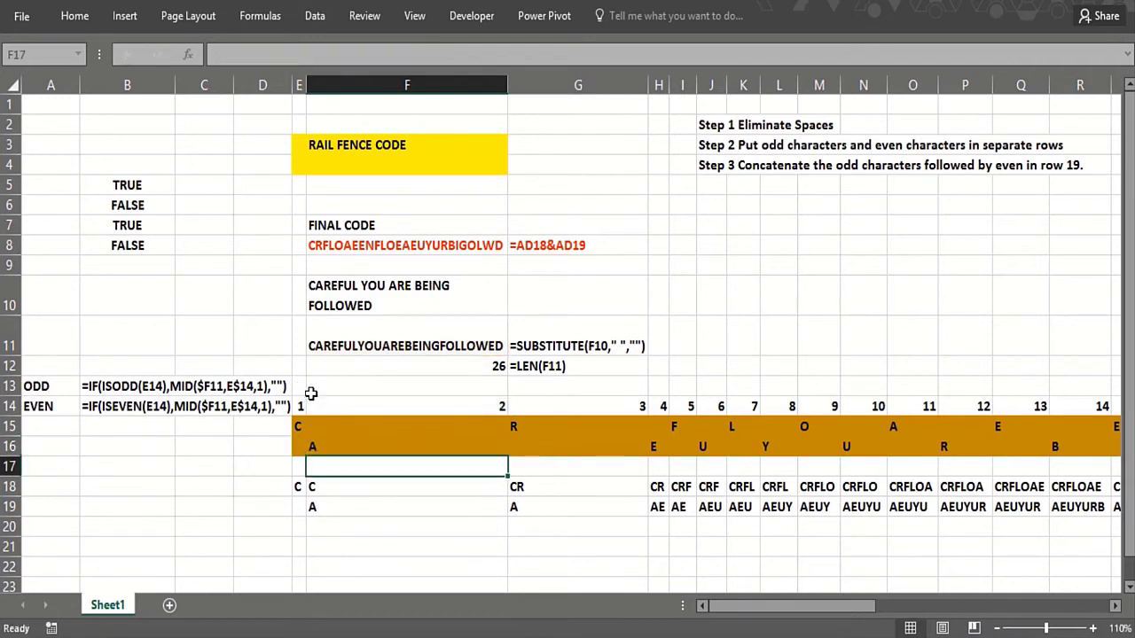
click(384, 443)
click(653, 446)
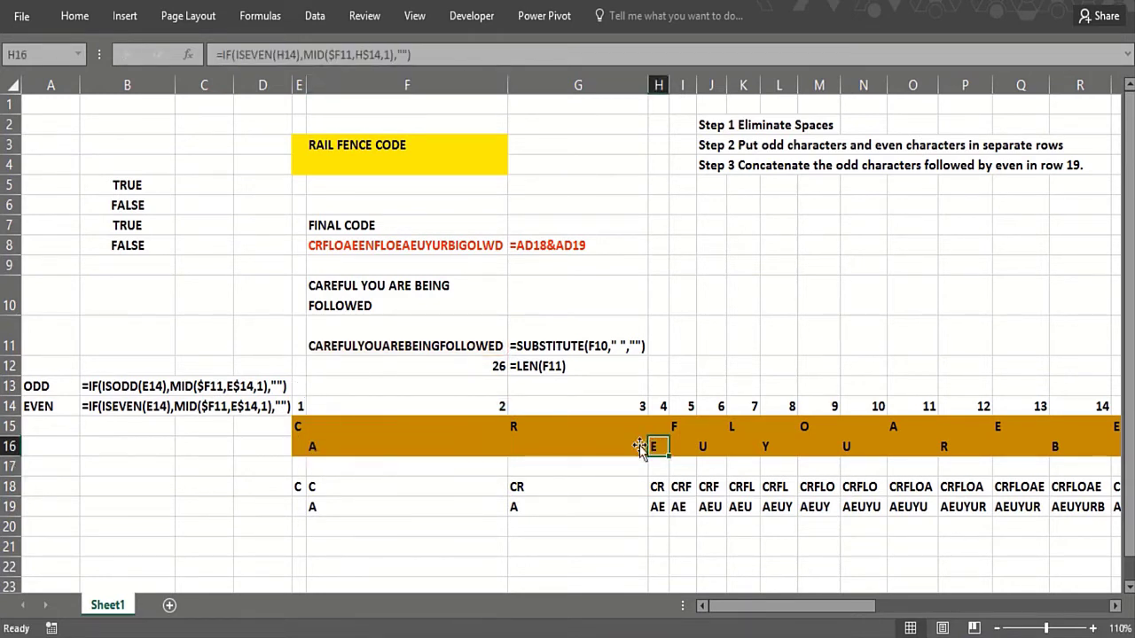
- Compare the starting concatenation formulas in E18, F18, E19 and F19 with their source cells in rows 15 and 16
click(406, 493)
click(389, 426)
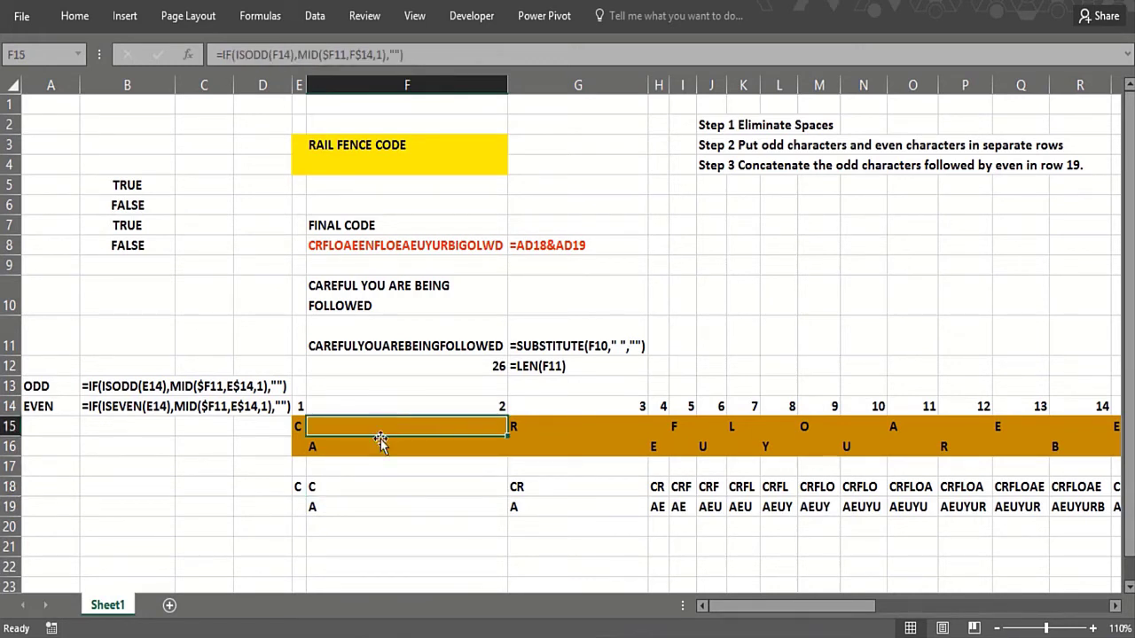
click(357, 490)
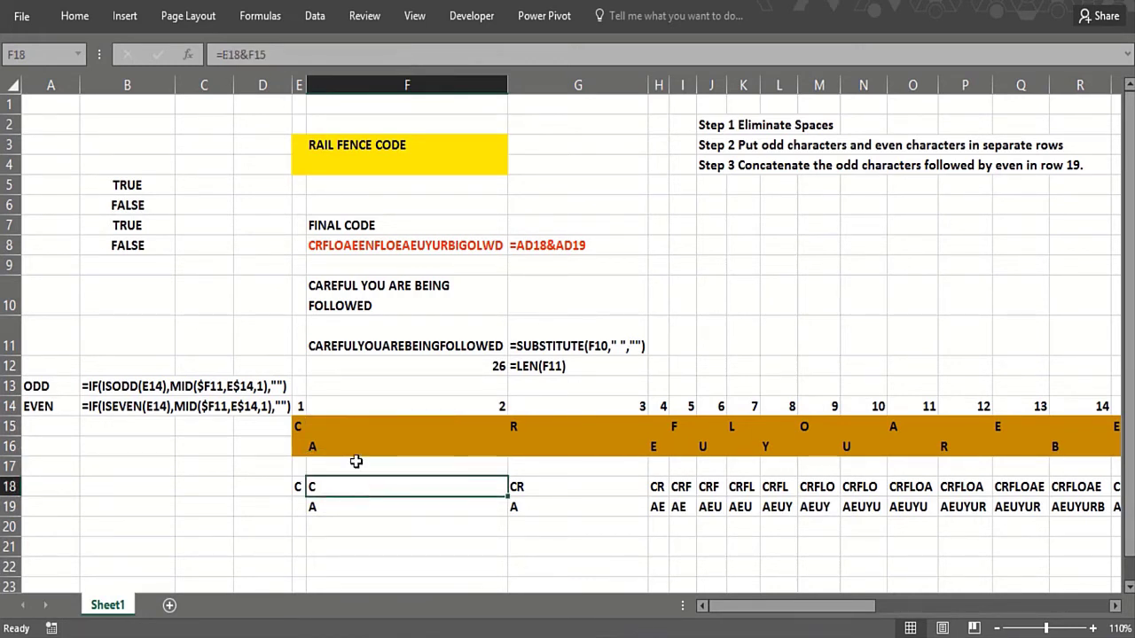
click(355, 449)
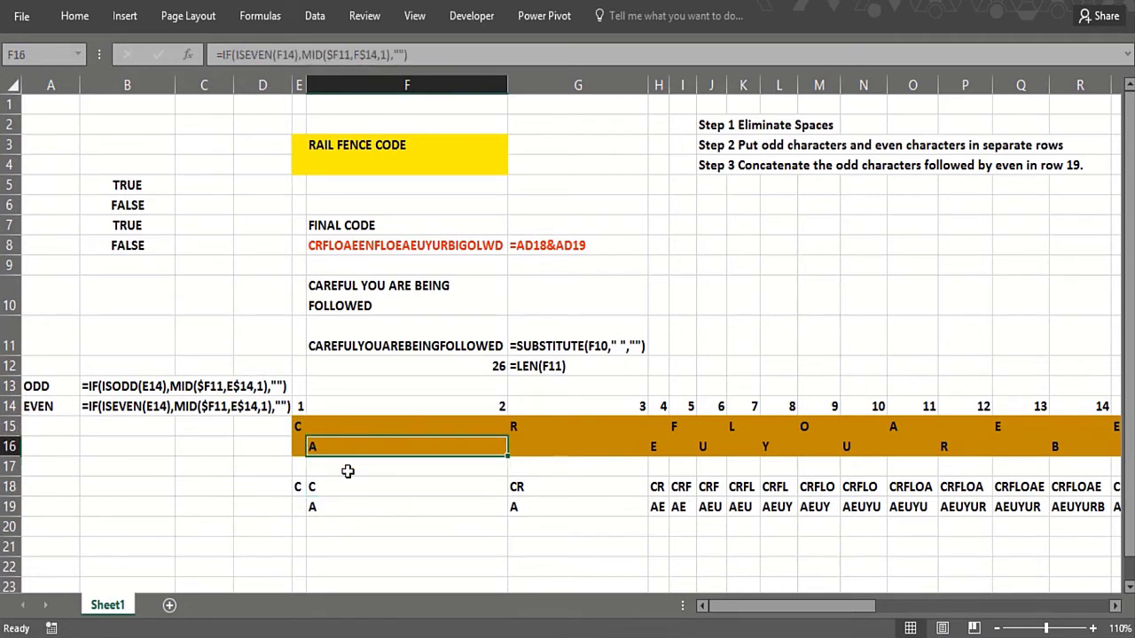
click(346, 489)
click(300, 488)
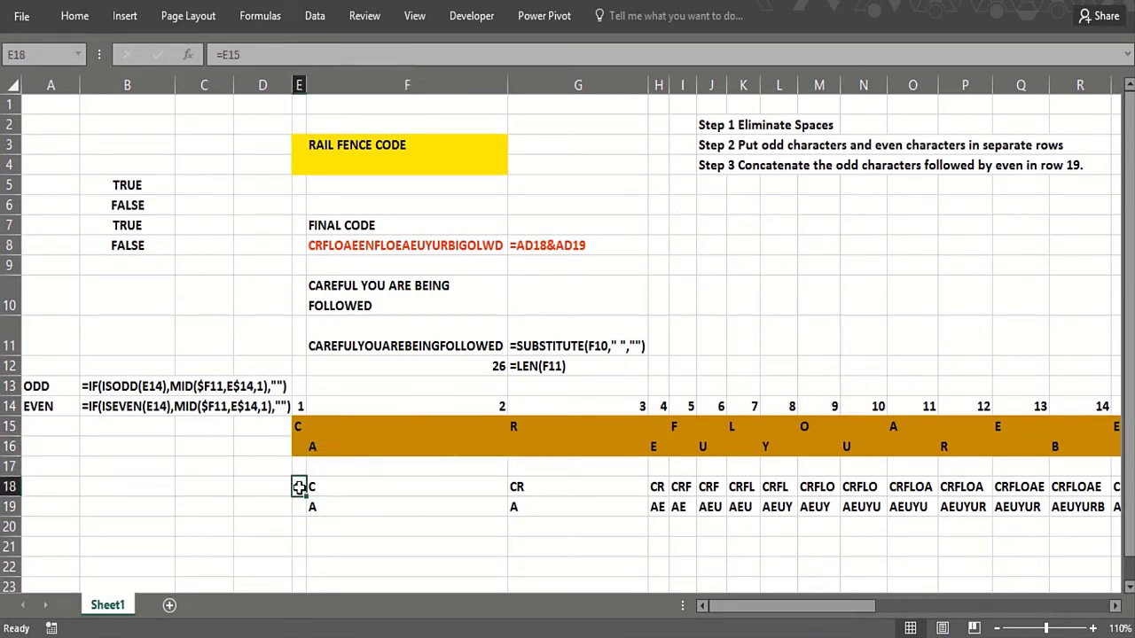
click(298, 427)
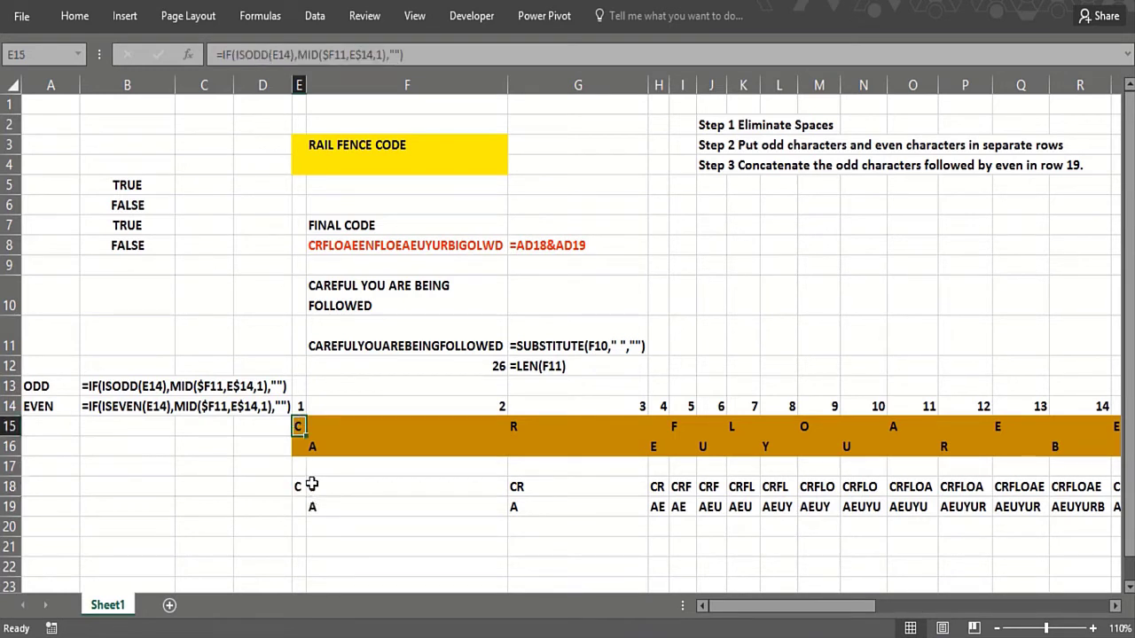
click(325, 507)
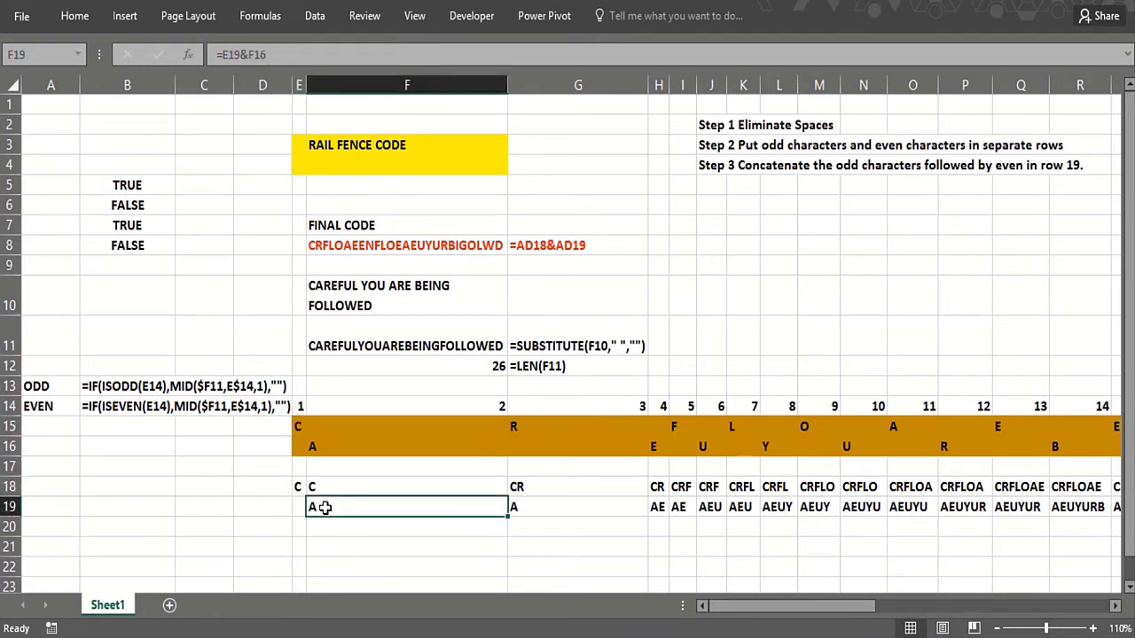
click(300, 507)
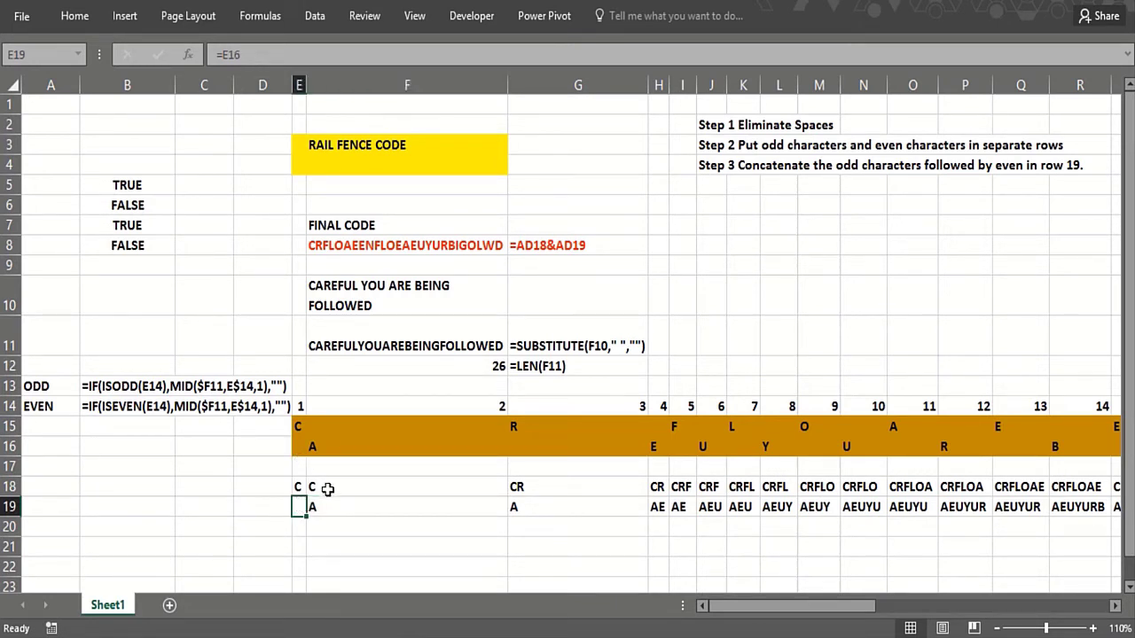
- Trace the odd-character concatenation formulas along row 18, from F18 to the last result in AD18
click(324, 488)
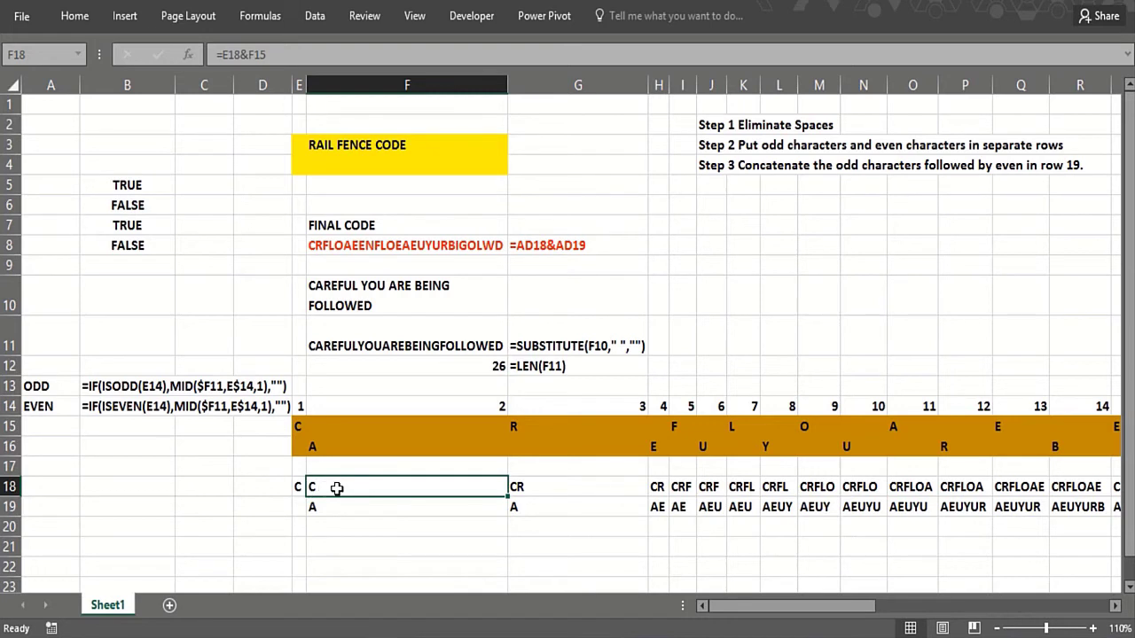
click(369, 427)
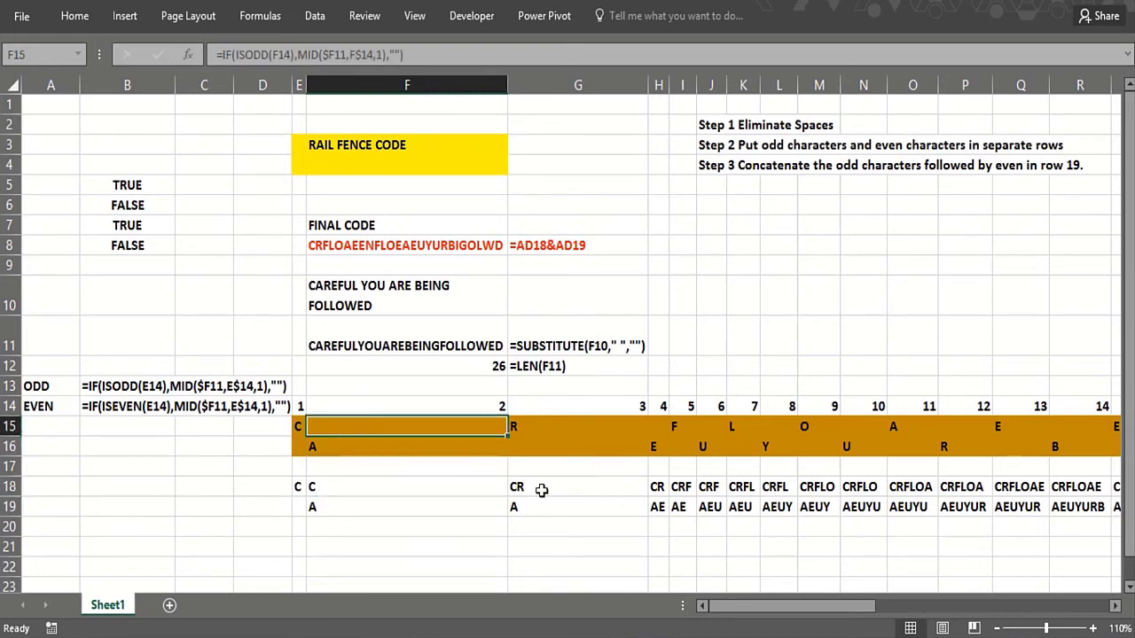
click(594, 489)
click(657, 487)
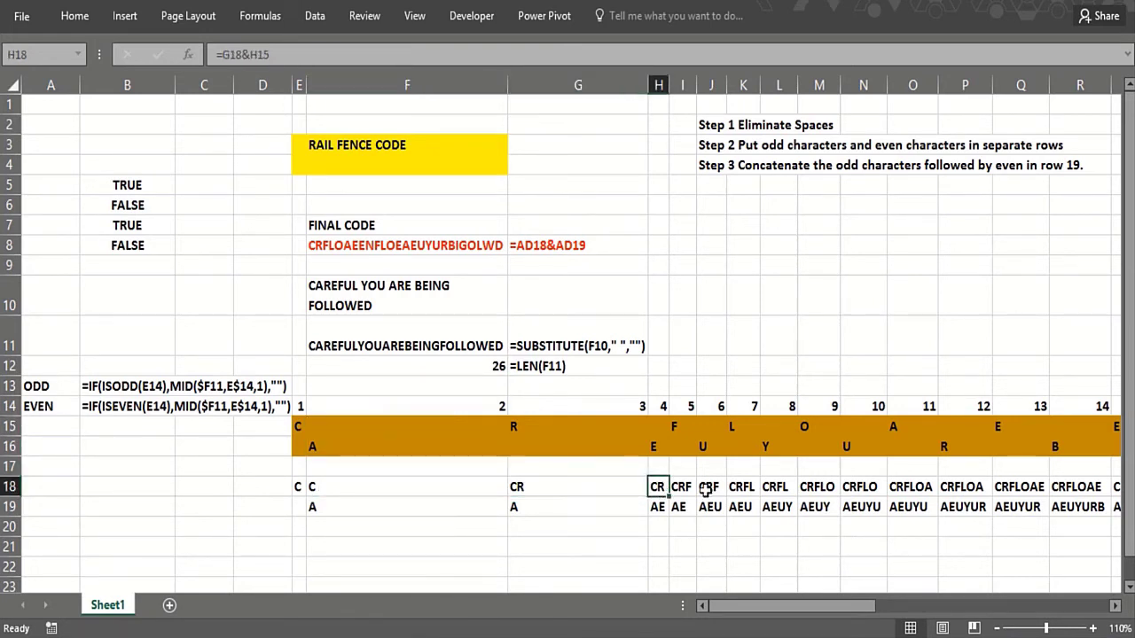
click(681, 487)
click(707, 487)
click(736, 486)
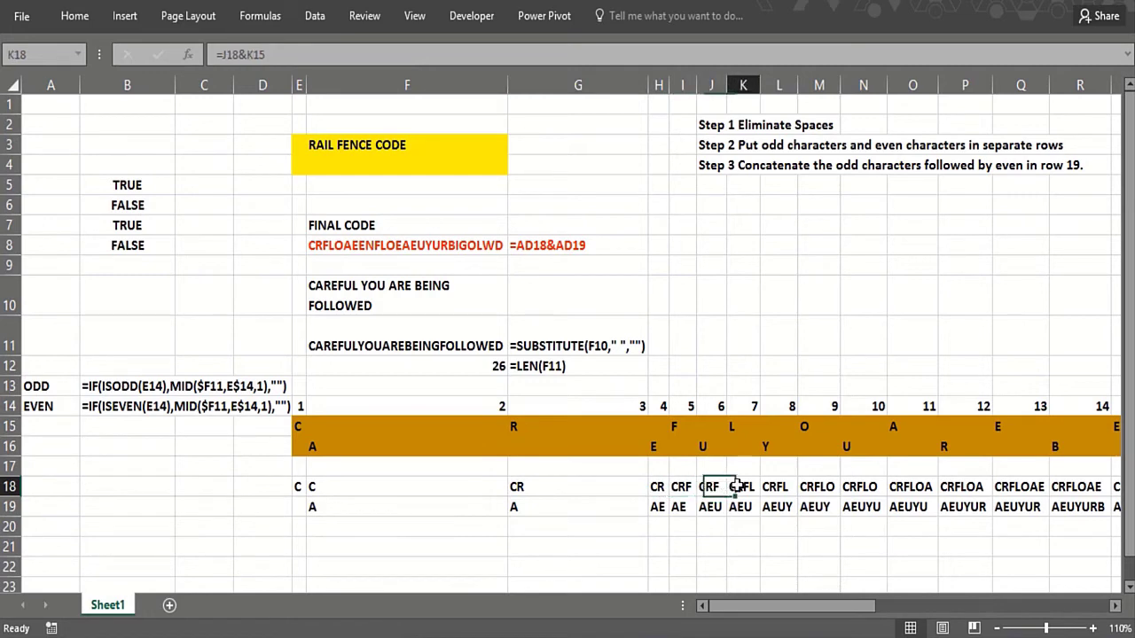
key(Right)
key(Right)
key(Right)
key(Right)
key(Right)
key(Right)
key(Right)
key(Right)
key(Right)
key(Right)
key(Right)
key(Right)
key(Right)
key(Right)
key(Right)
key(Right)
key(Right)
key(Right)
key(Right)
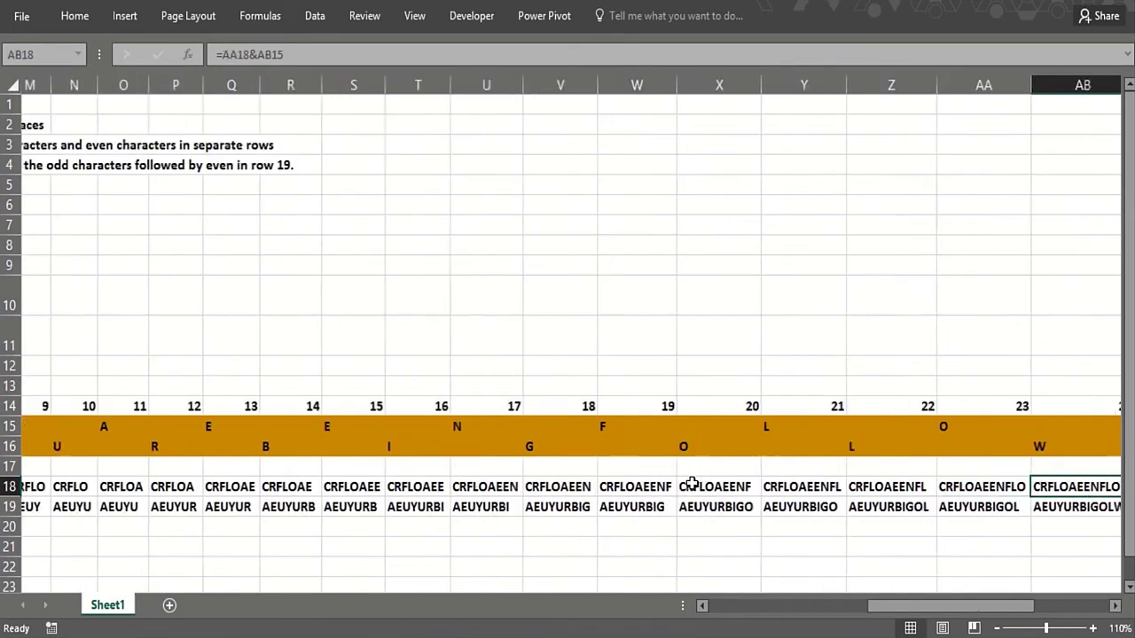
key(Right)
key(Right)
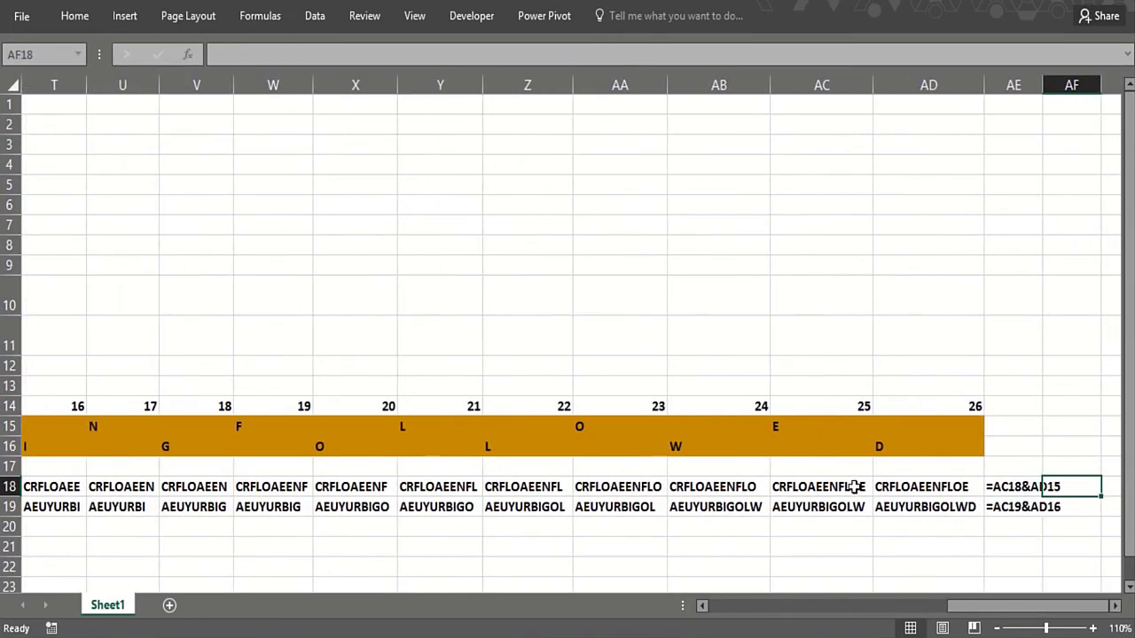
key(Down)
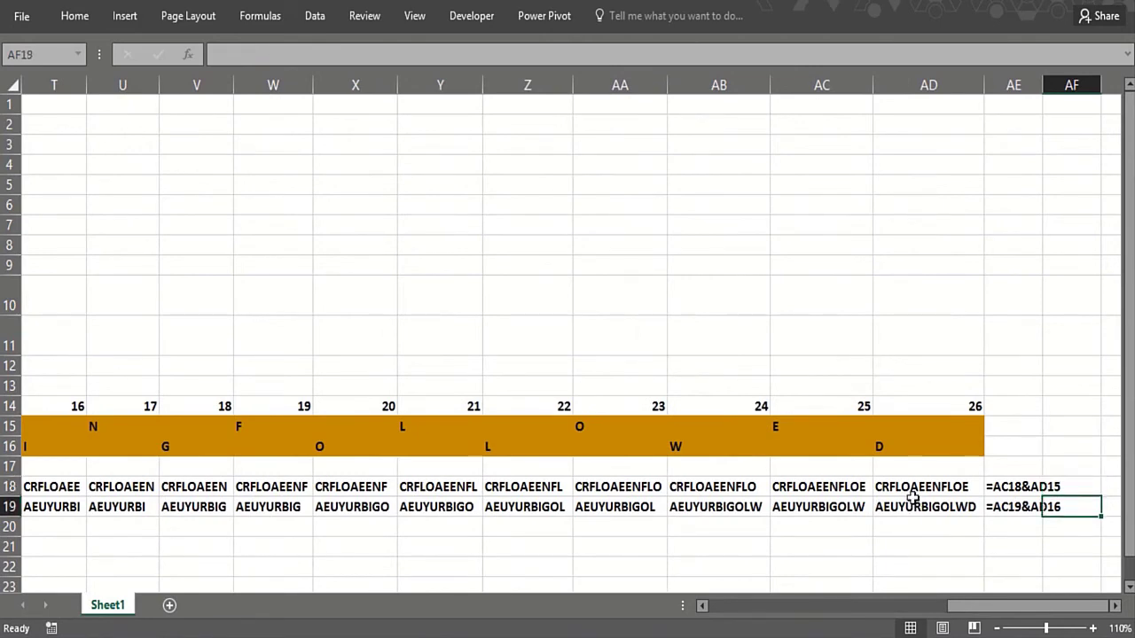
click(905, 488)
- Go back to the start of the rows and trace the even-character concatenation from E19 along row 19 to the formula text in AE19
key(Left)
key(Left)
key(Left)
key(Left)
key(Left)
key(Left)
key(Left)
key(Left)
key(Left)
key(Left)
key(Left)
key(Left)
key(Left)
key(Left)
key(Left)
key(Left)
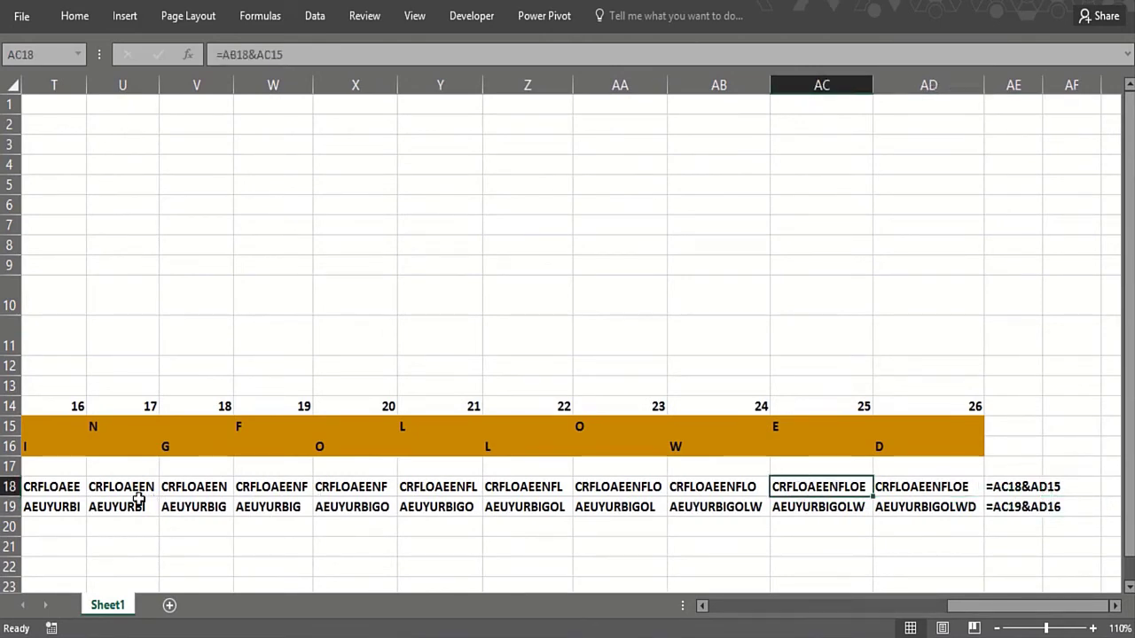
key(Left)
key(Left)
key(Left)
key(Left)
key(Left)
key(Left)
key(Left)
key(Left)
key(Left)
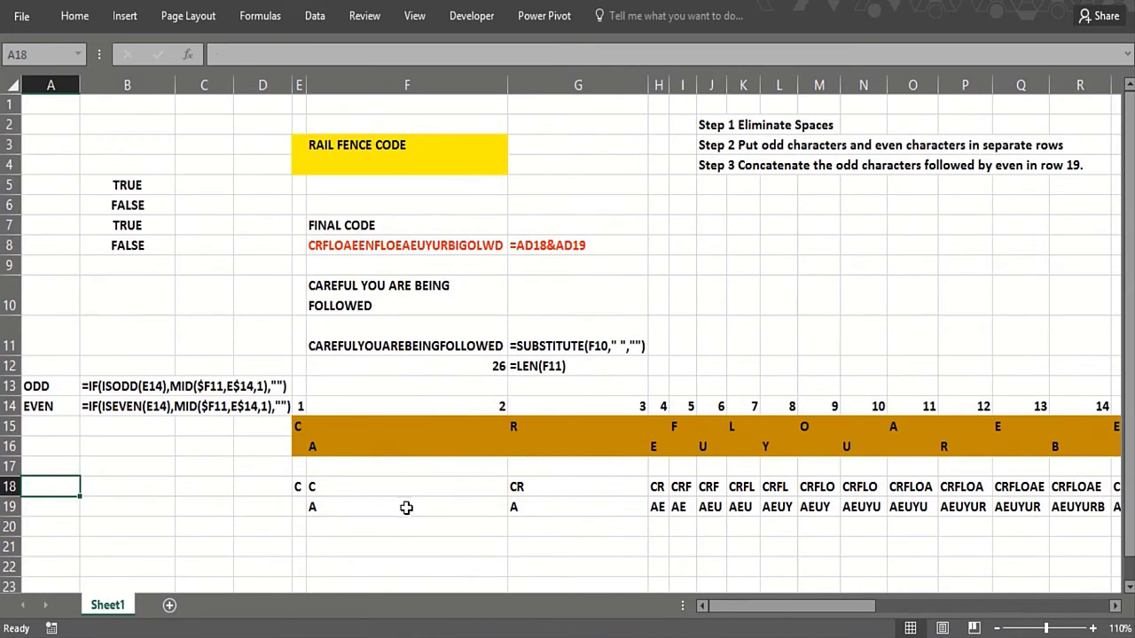
click(405, 506)
click(299, 506)
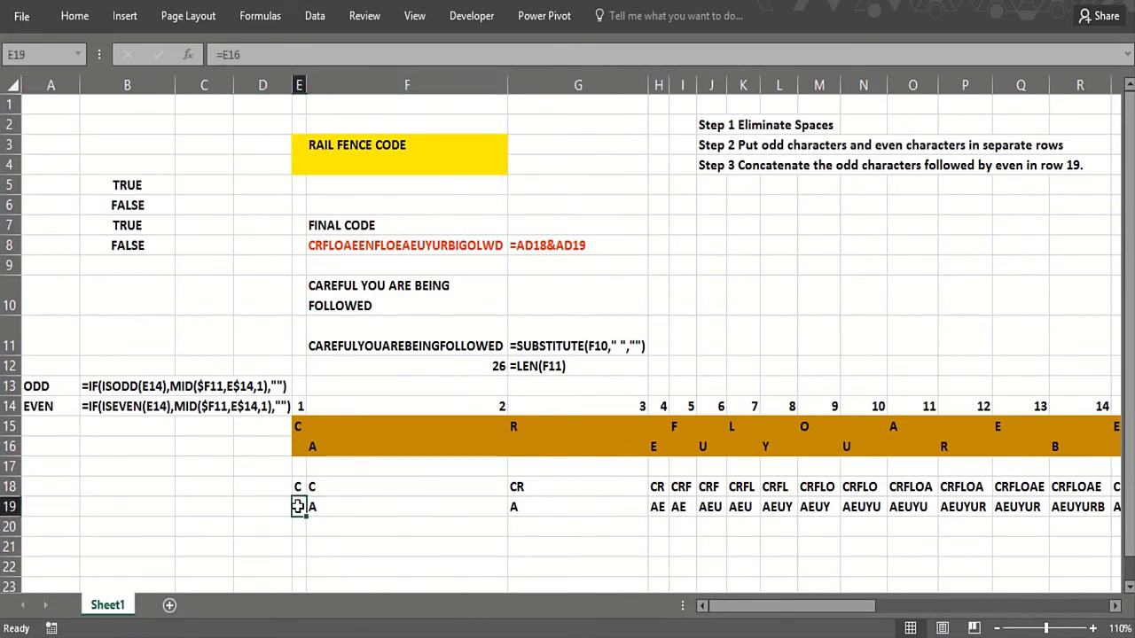
click(333, 506)
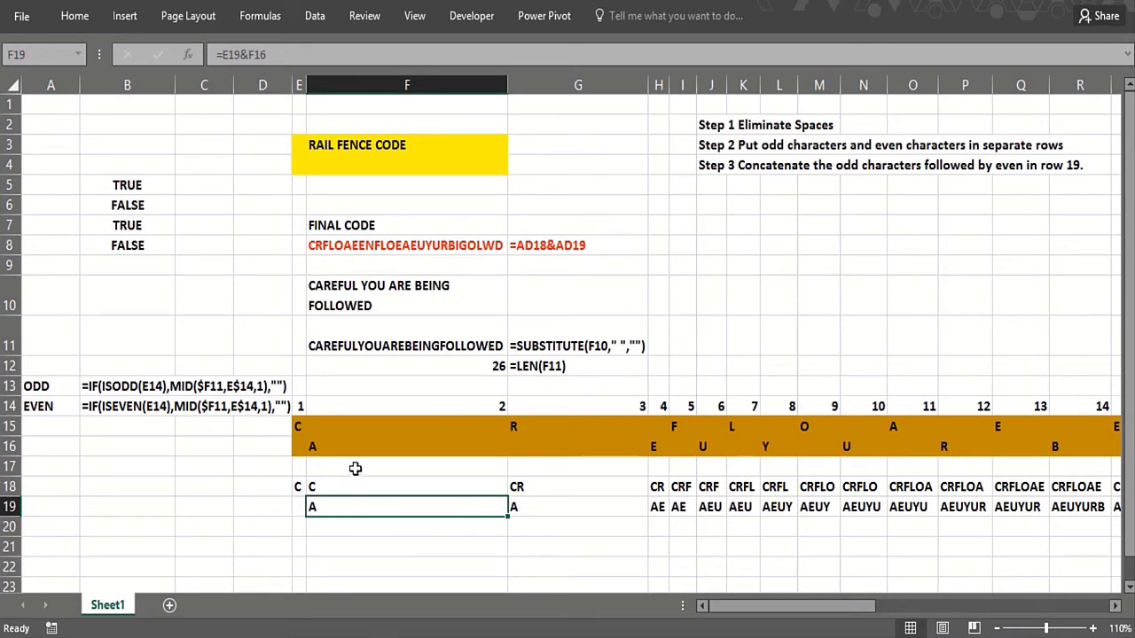
click(350, 448)
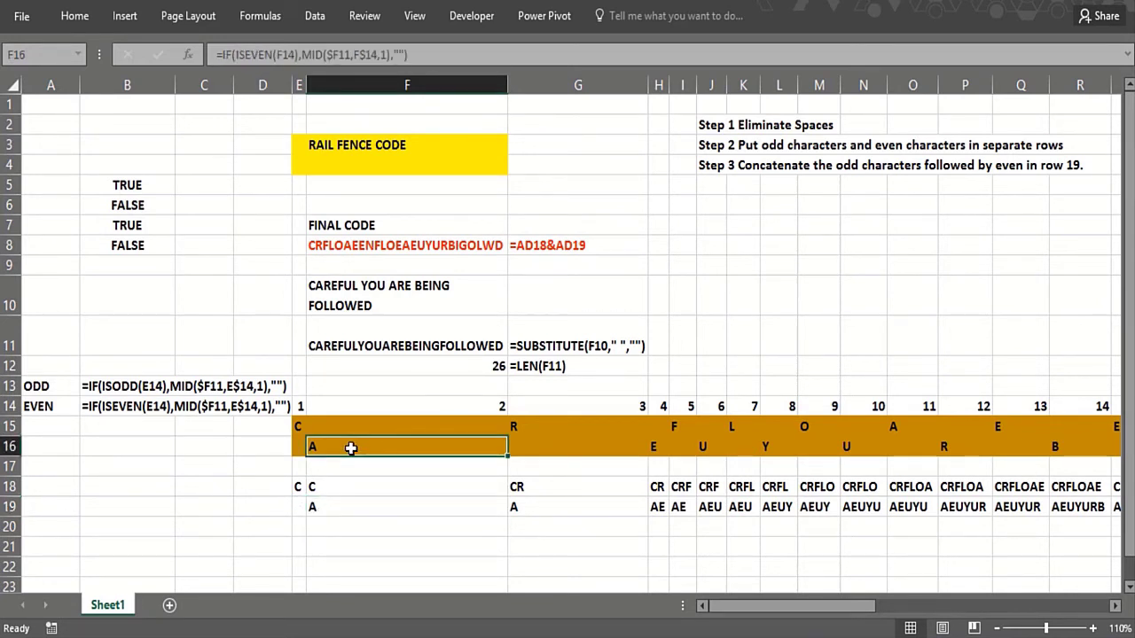
click(349, 507)
click(537, 507)
key(Right)
key(Right)
key(Right)
key(Right)
key(Right)
key(Right)
key(Right)
key(Right)
key(Right)
key(Right)
key(Right)
key(Right)
key(Right)
key(Right)
key(Right)
key(Right)
key(Right)
key(Right)
key(Right)
key(Right)
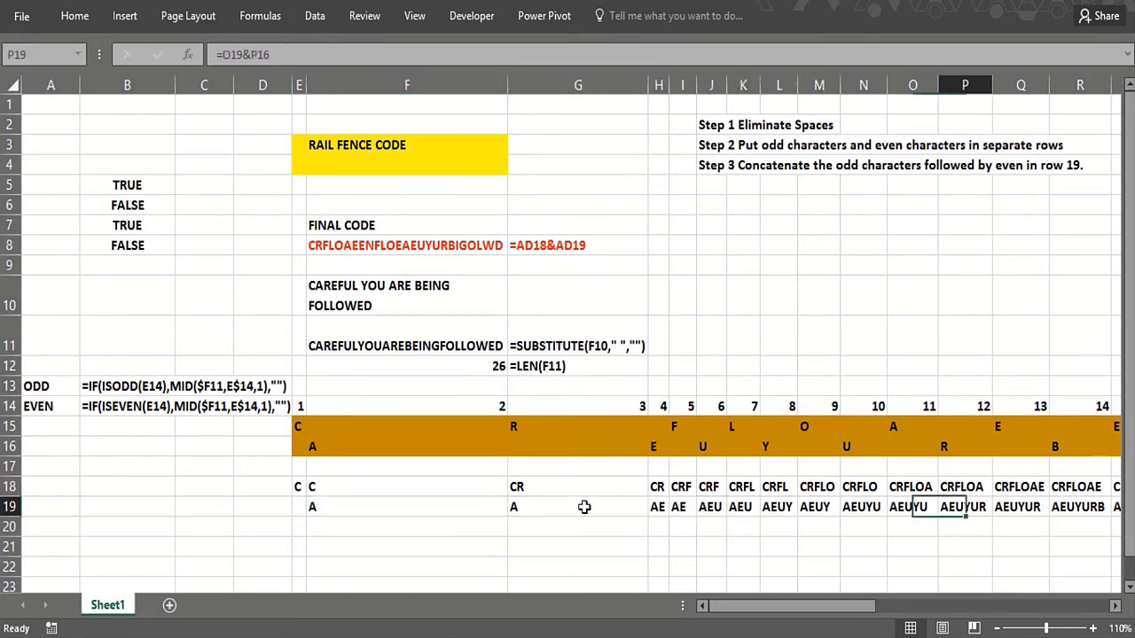
click(613, 505)
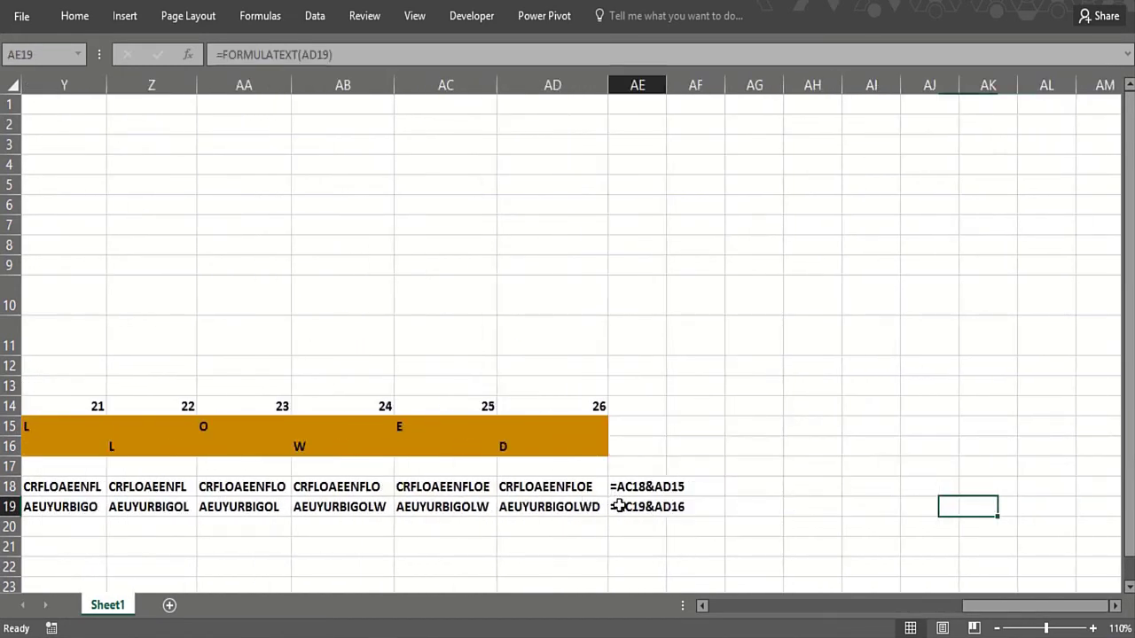
- Check the complete even and odd strings in AD19 and AD18, and return along row 18 to column A
click(544, 507)
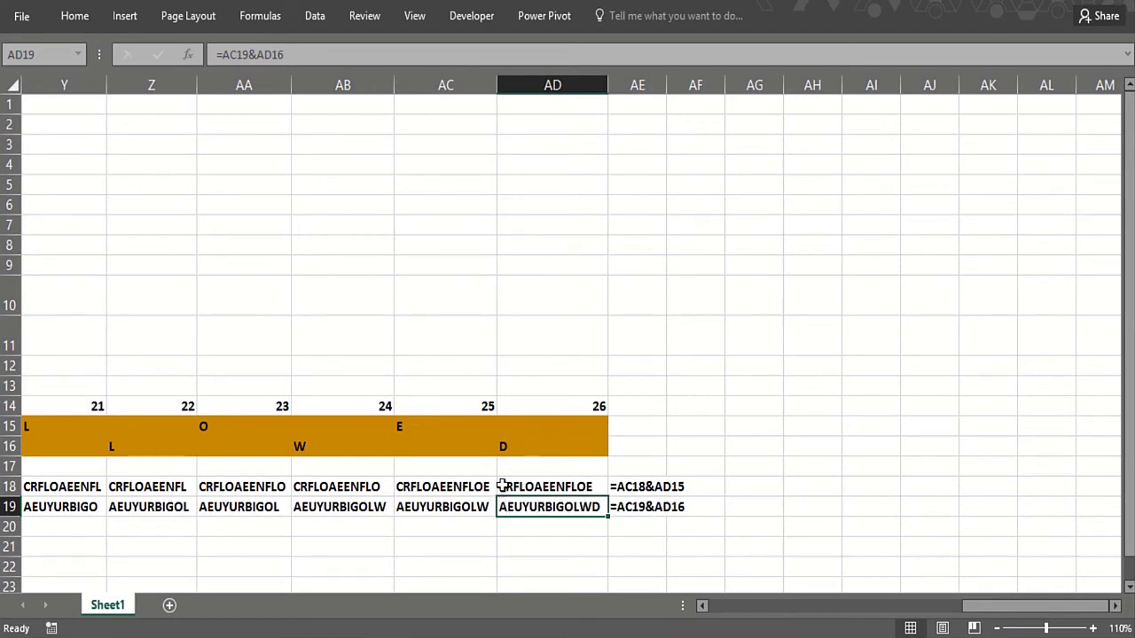
click(551, 487)
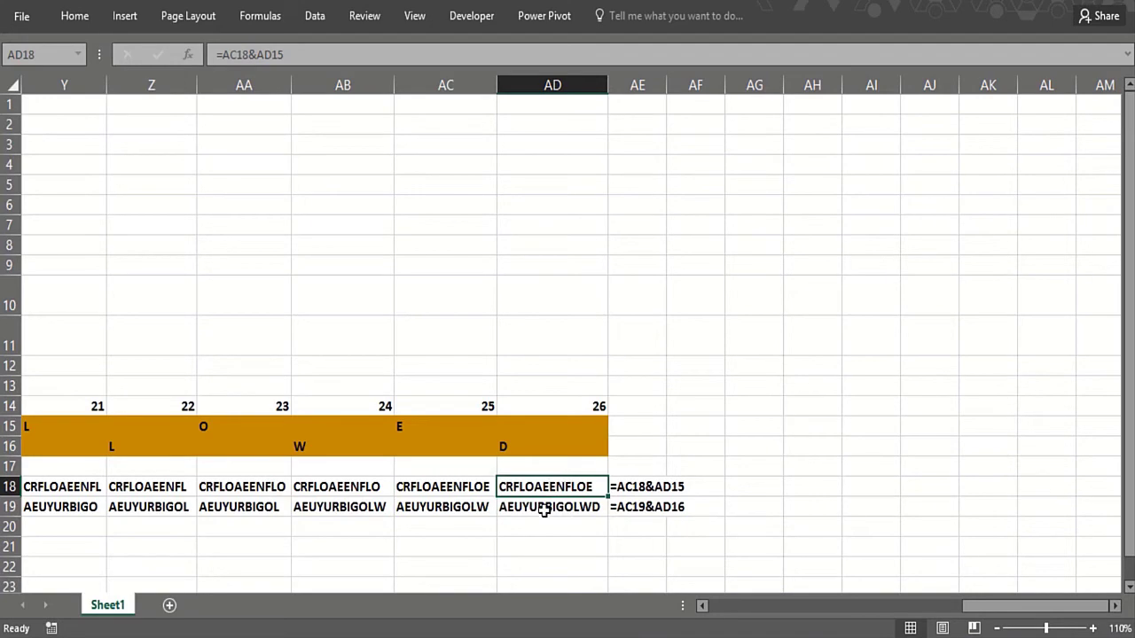
key(Left)
key(Left)
key(Left)
key(Left)
key(Left)
key(Left)
key(Left)
key(Left)
key(Left)
key(Left)
key(Left)
key(Left)
key(Left)
key(Left)
key(Left)
key(Left)
key(Left)
key(Left)
key(Left)
key(Left)
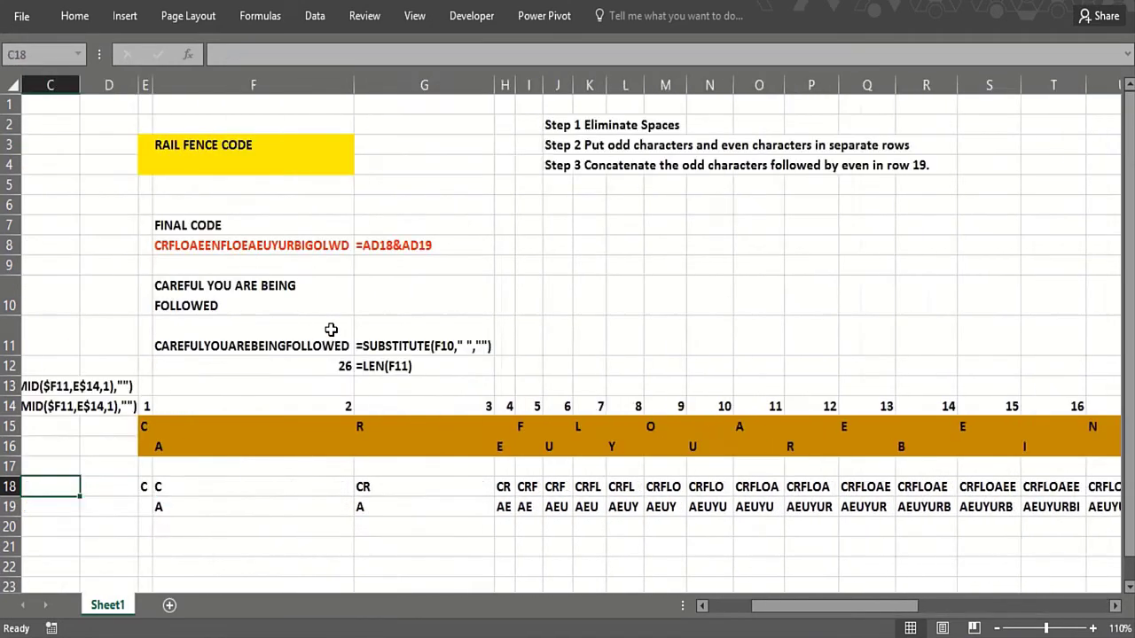
key(Left)
key(Left)
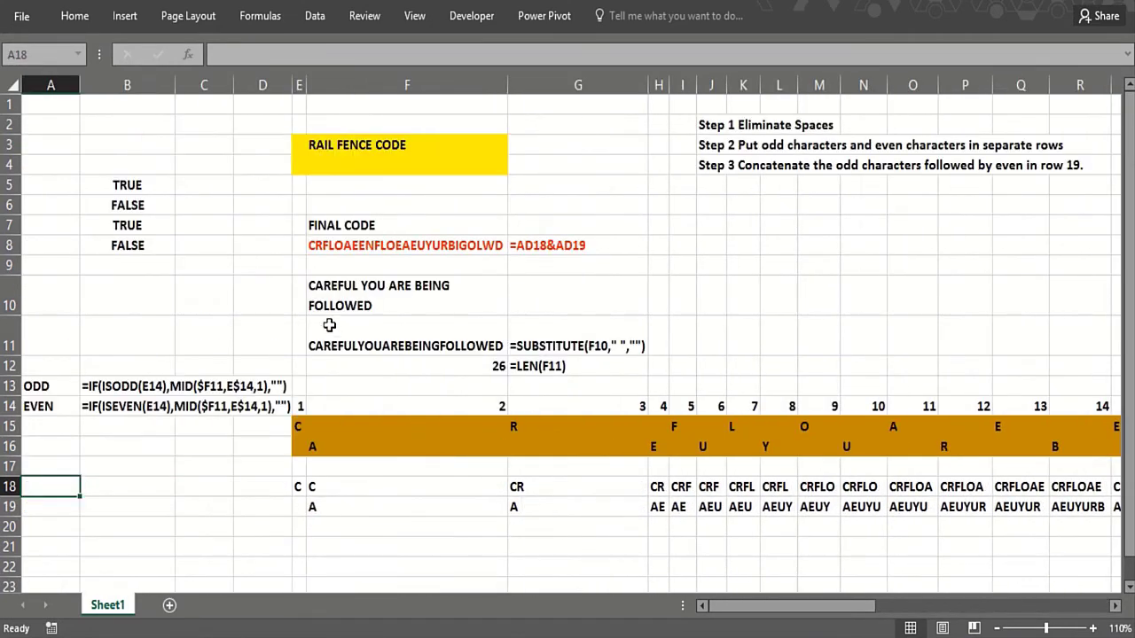
- Check the final code formula in F8 against the separated characters in rows 15 and 16 and the original message in F10
click(330, 247)
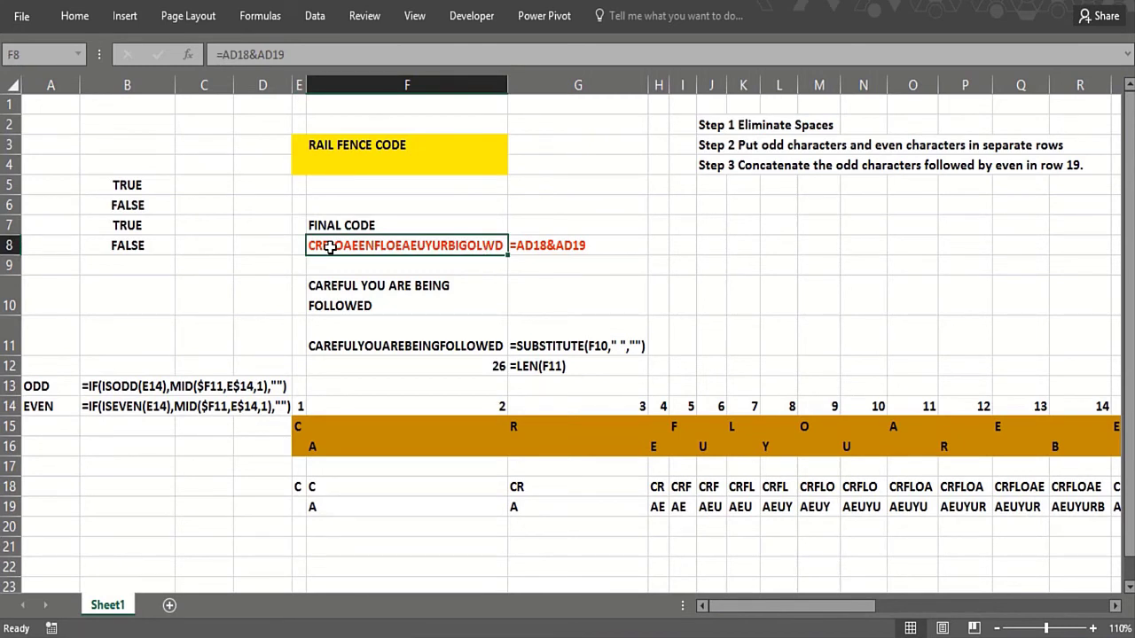
click(350, 266)
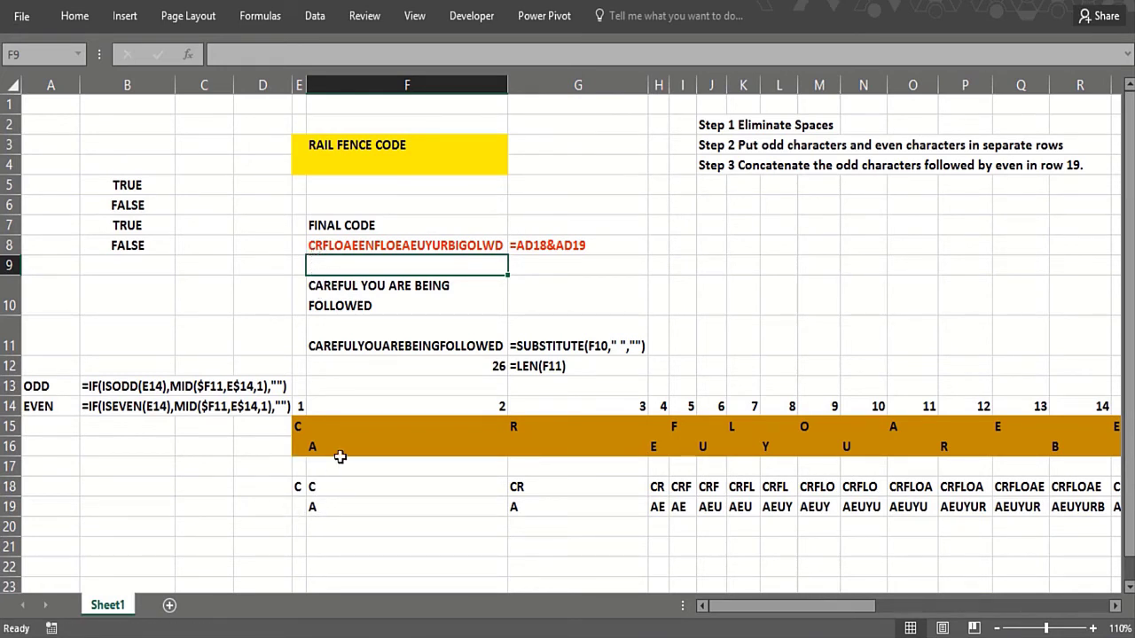
click(343, 451)
click(658, 465)
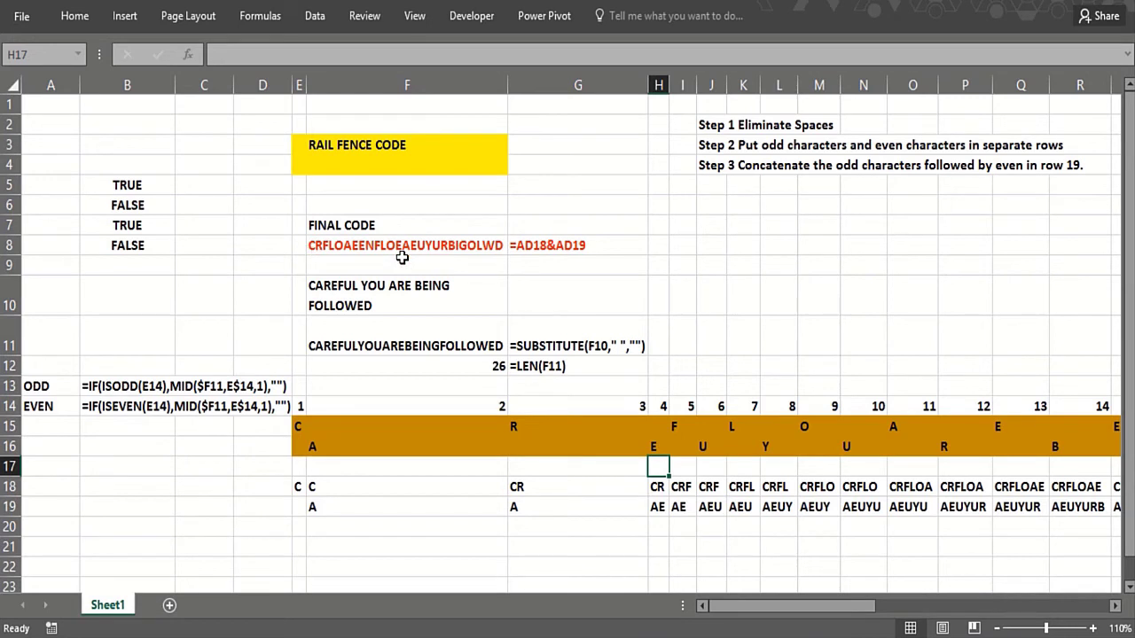
click(383, 284)
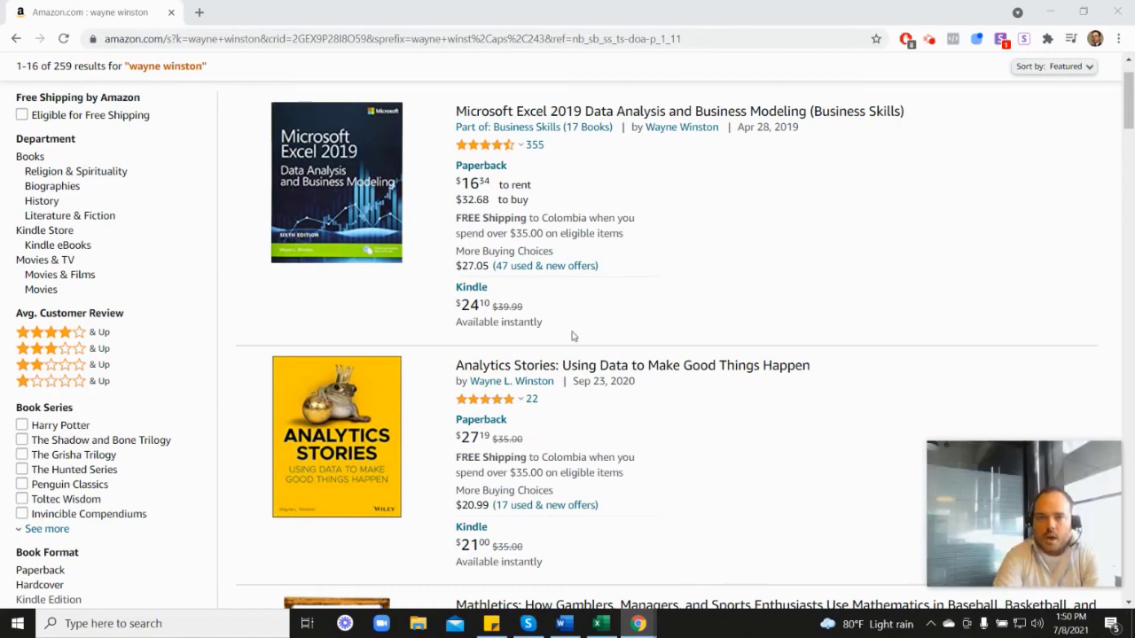
- Browse the author's book results on Amazon in Chrome and view the rating breakdown for Marketing Analytics: Data-Driven Techniques with Microsoft Excel
mouse_move(487, 153)
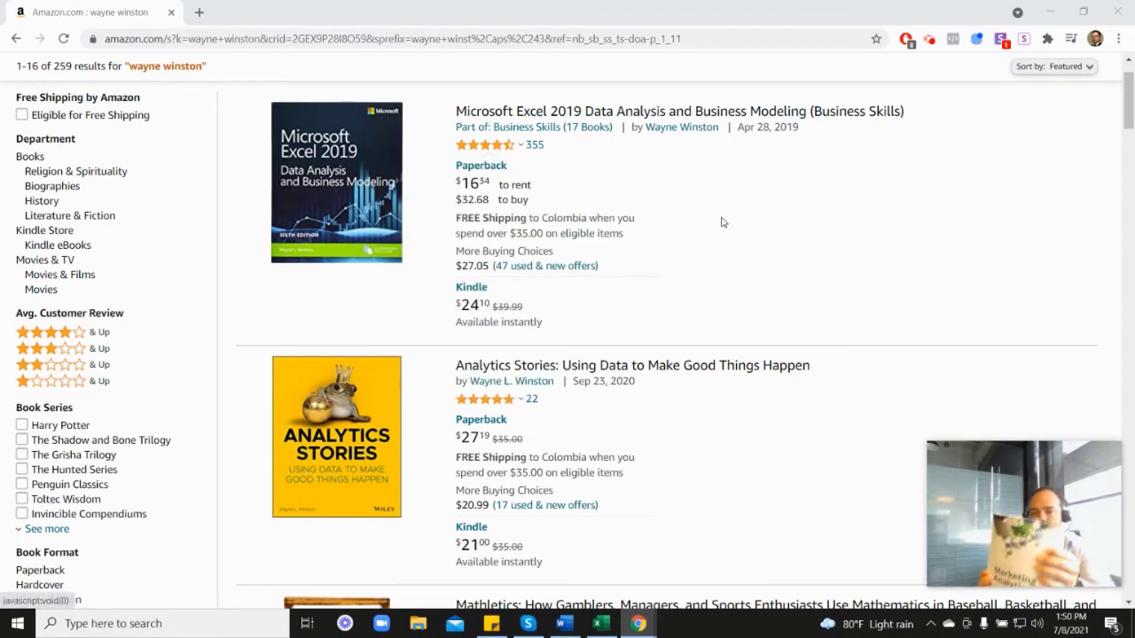
scroll(1005, 370, down, 5)
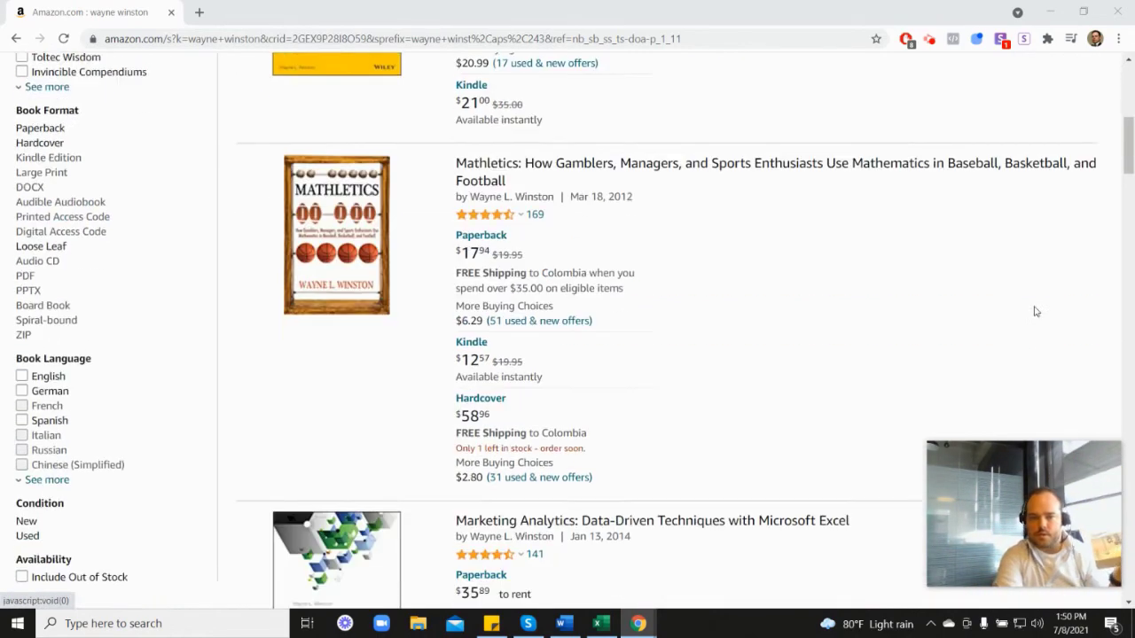
scroll(626, 444, down, 3)
mouse_move(501, 333)
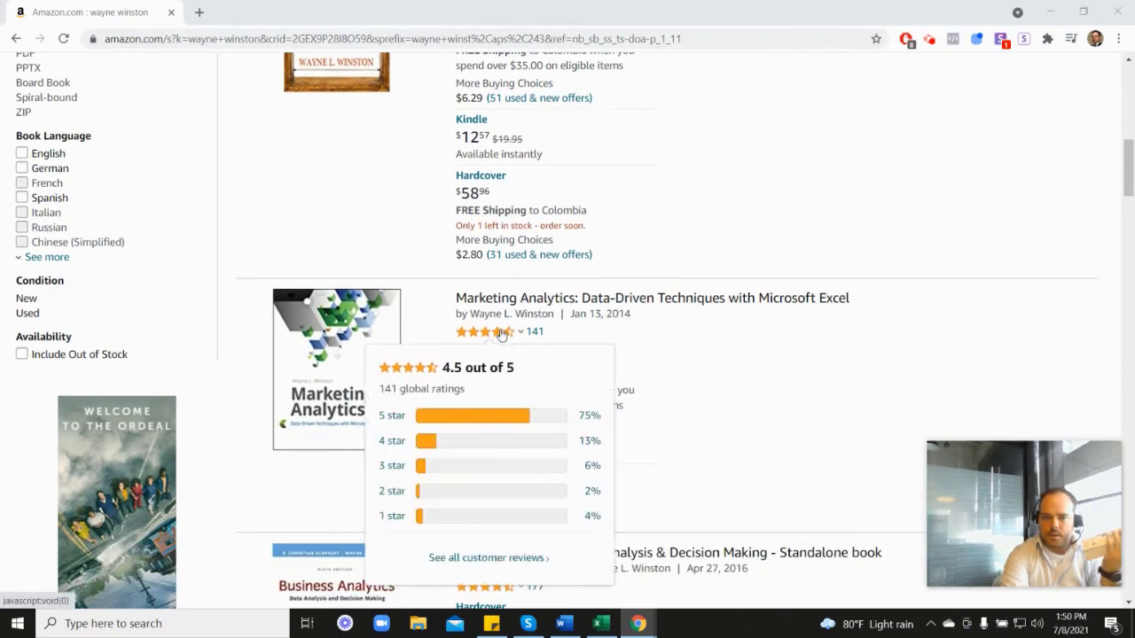
scroll(660, 337, up, 6)
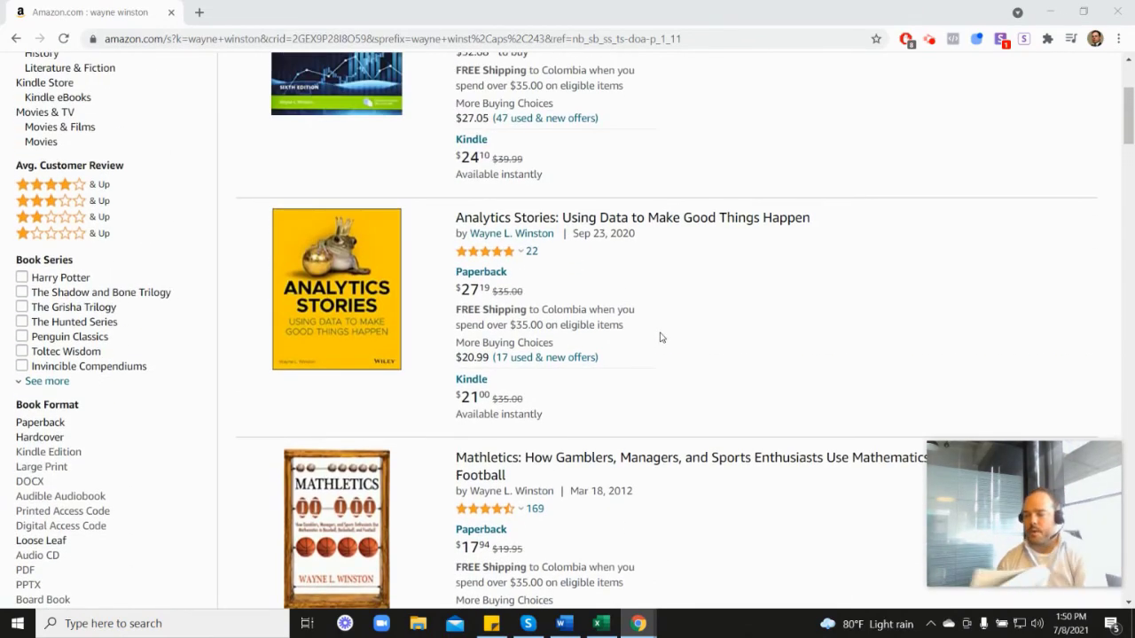